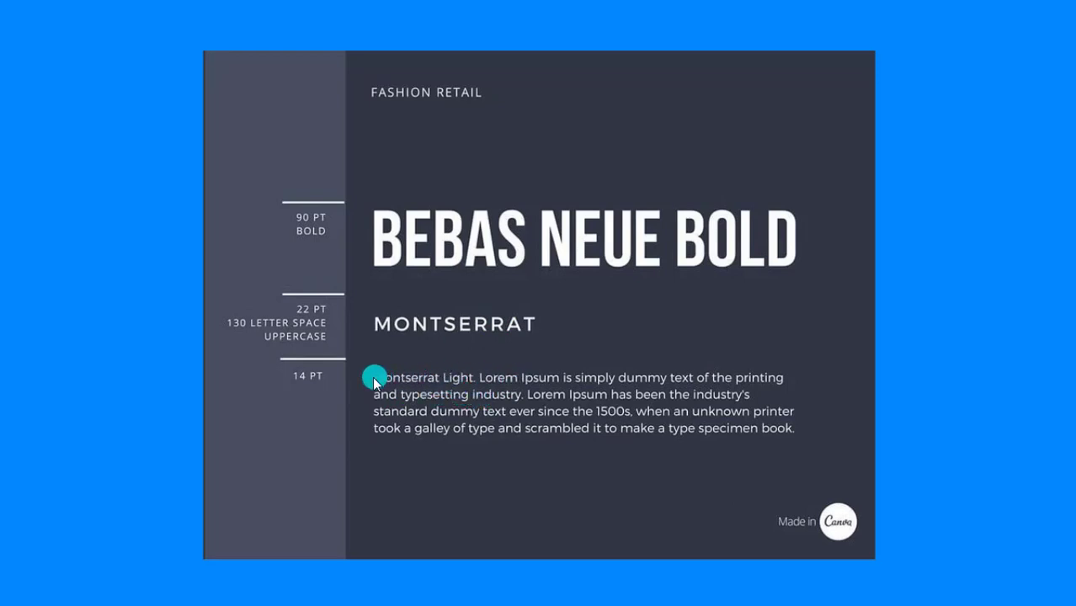
Page through the font-pairing slides to the Lifestyle Magazine example and exit the full-screen presentation.
click(900, 251)
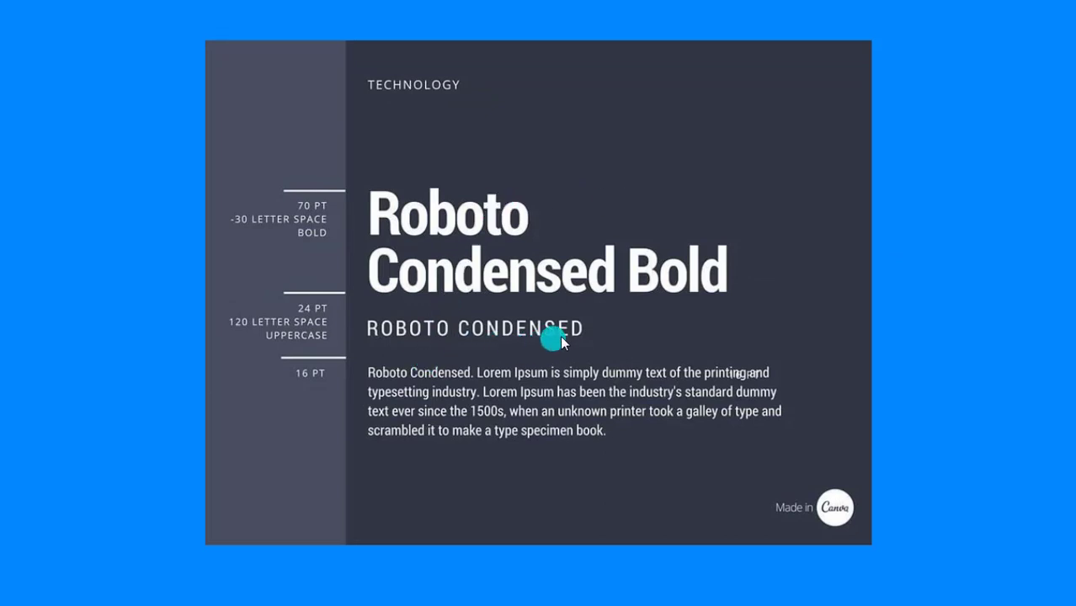
click(965, 236)
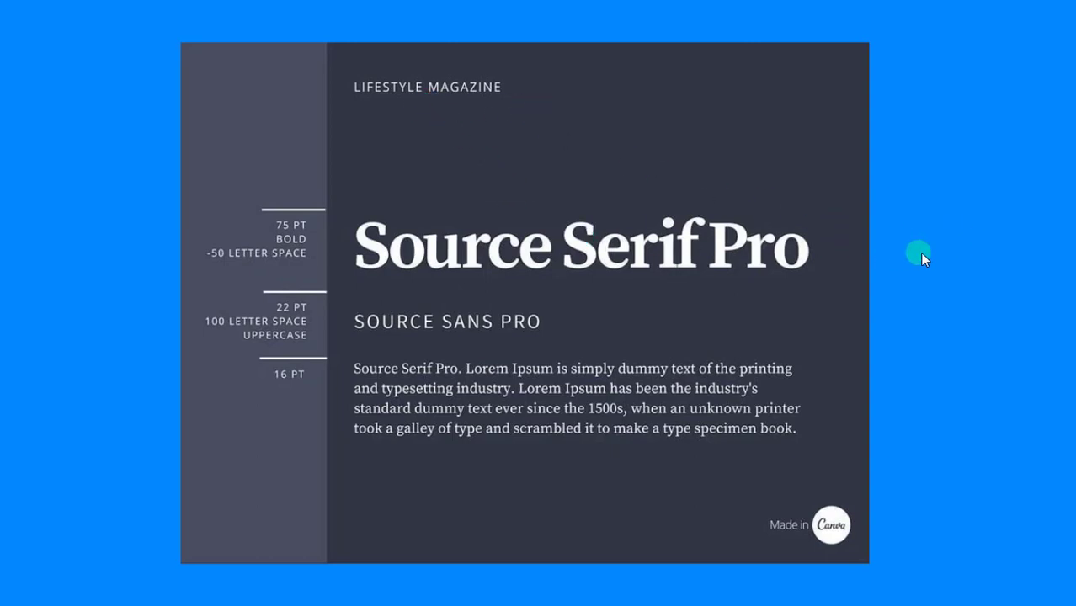
mouse_move(1040, 581)
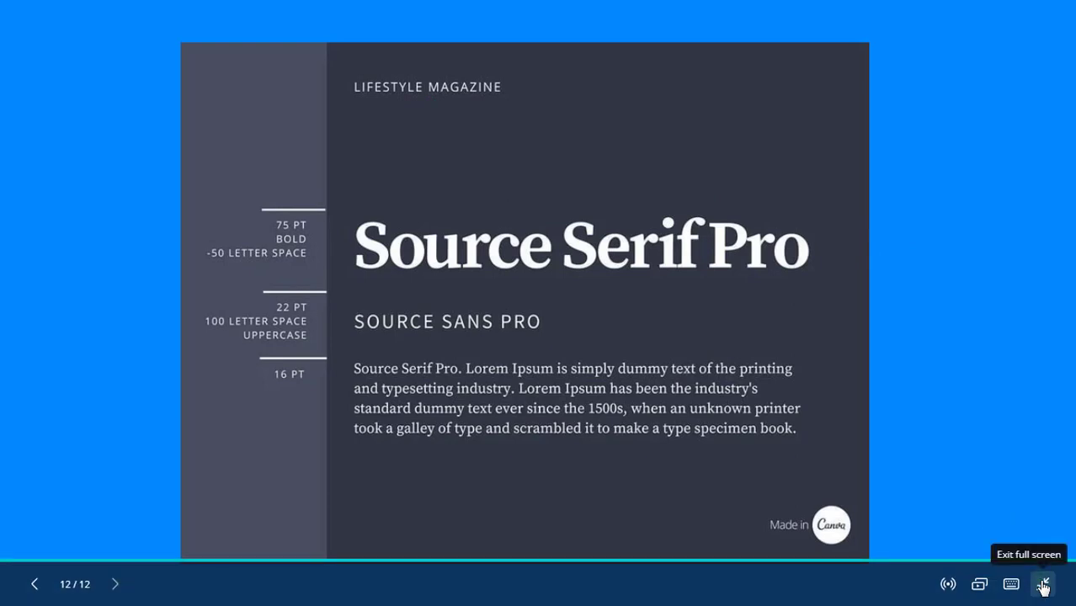
click(1042, 584)
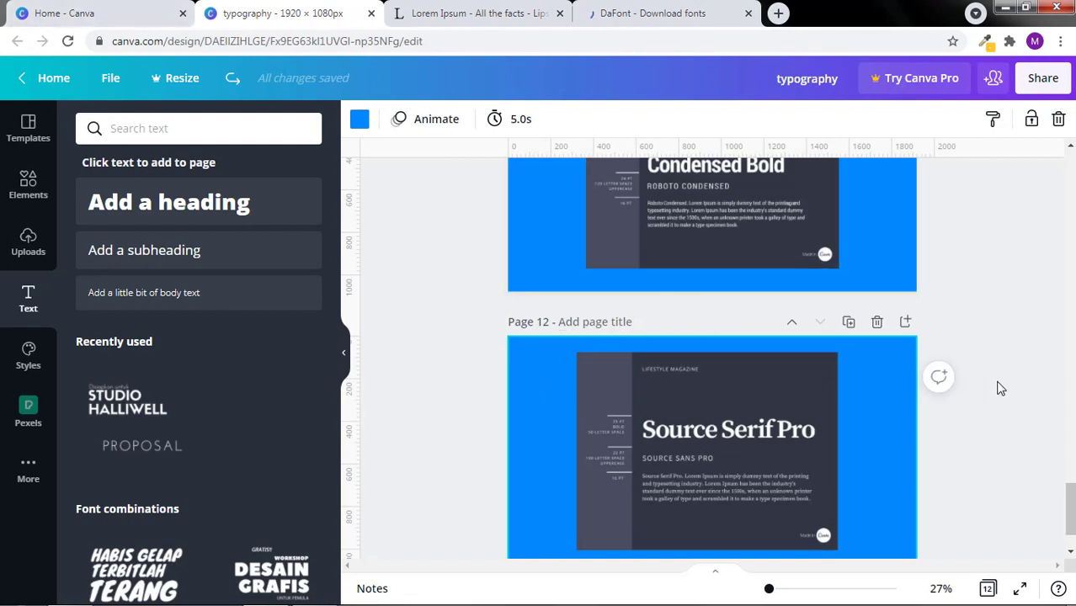
Create a new blank Instagram Post design from the Canva home page.
click(93, 12)
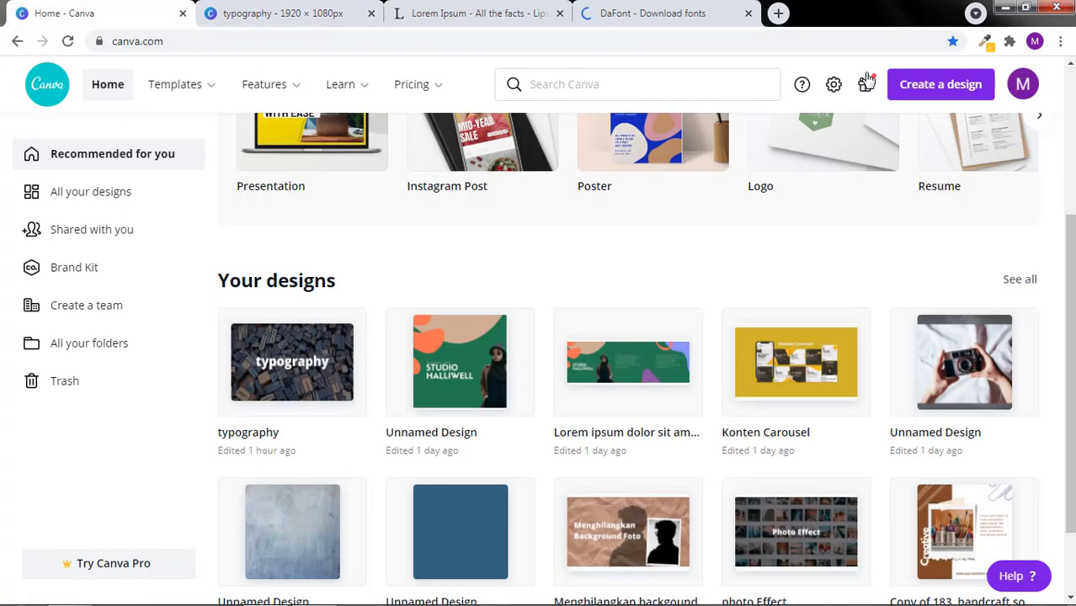
click(937, 88)
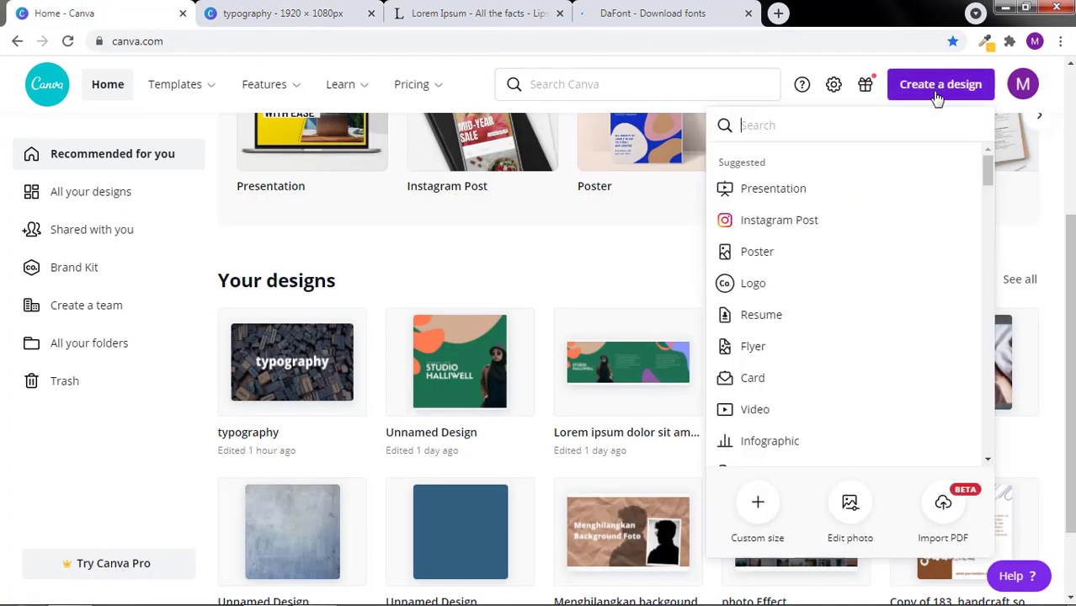
click(807, 219)
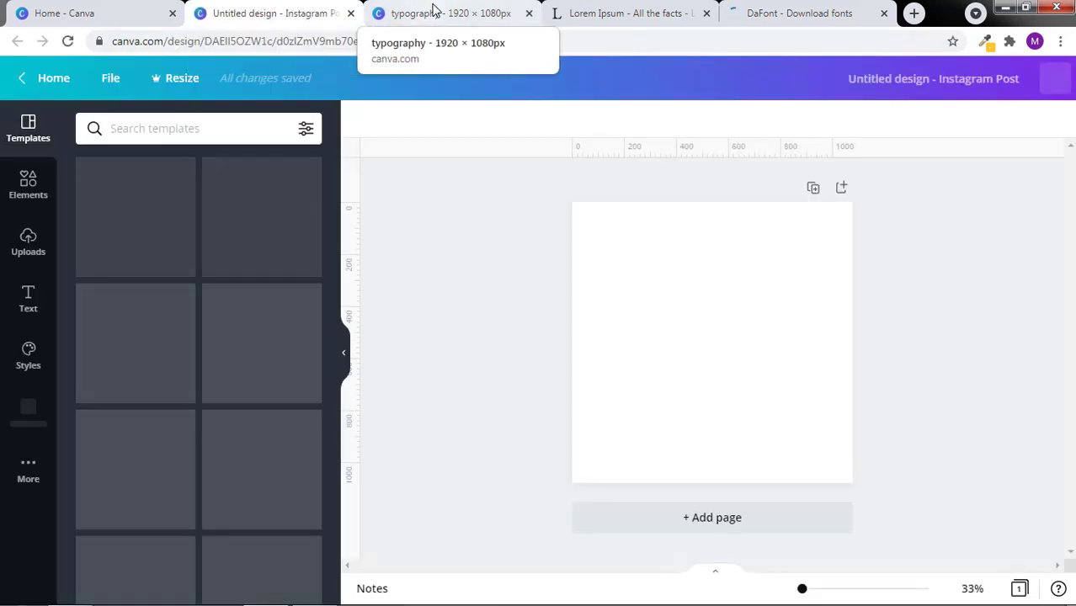
Detach the typography design into its own window and place it side by side with the new Instagram Post design.
click(427, 12)
drag(424, 10, 1073, 207)
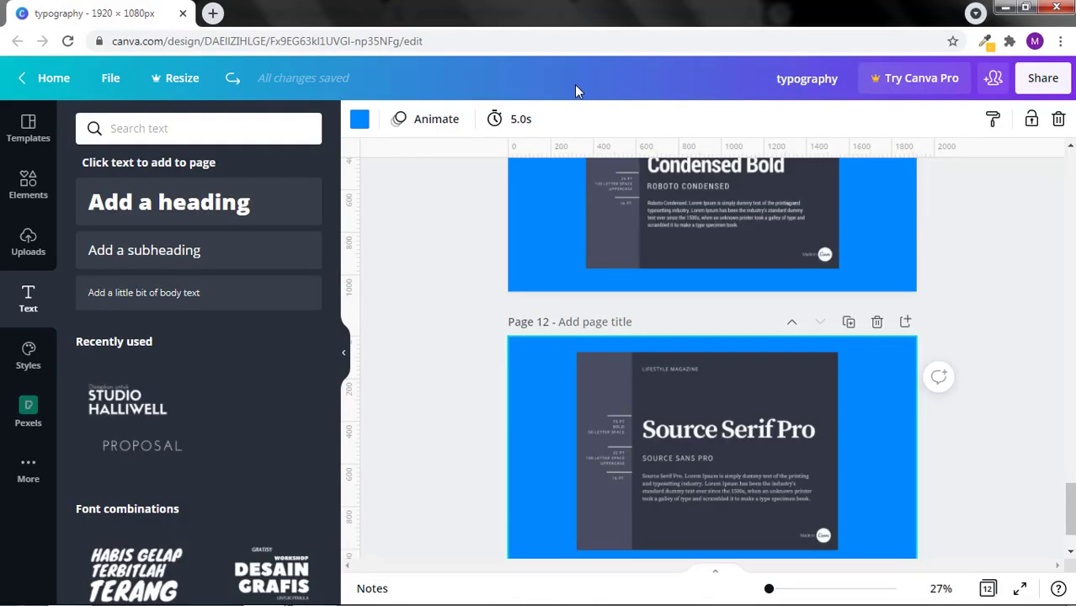
key(super+Right)
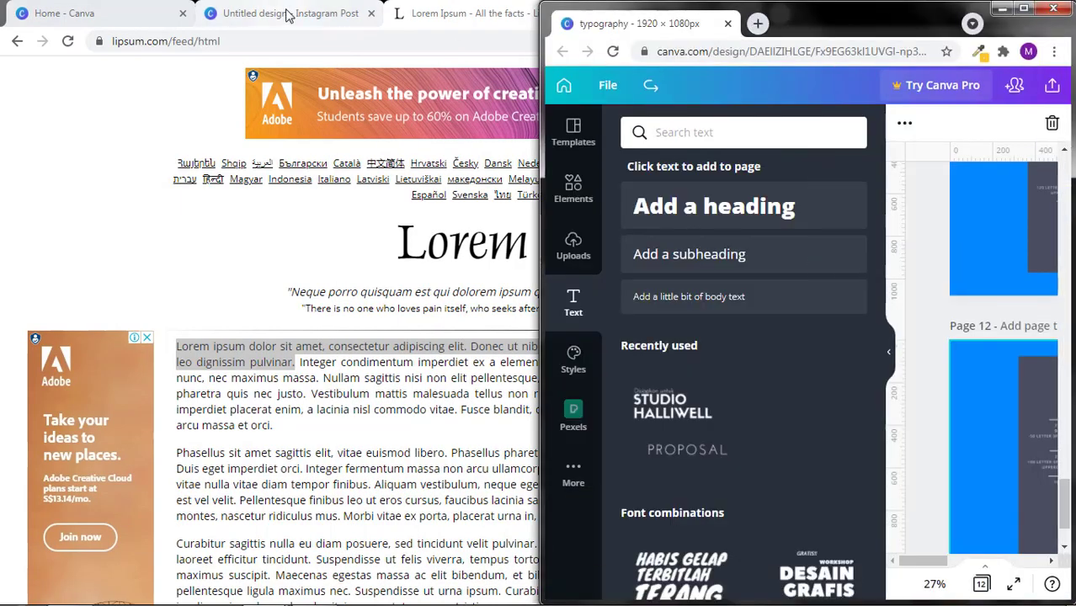
click(292, 18)
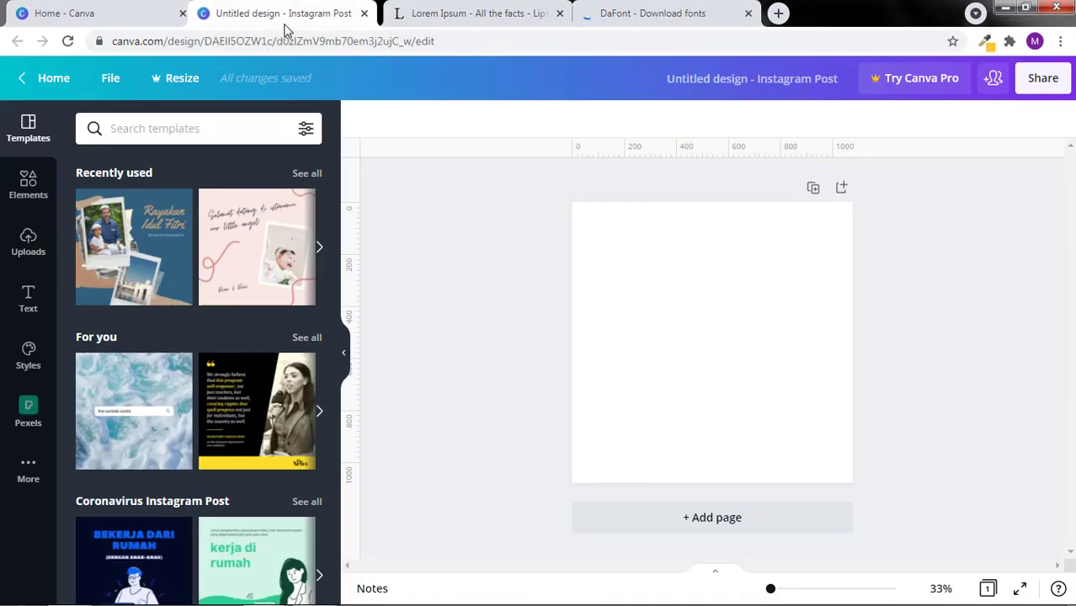
key(super+Left)
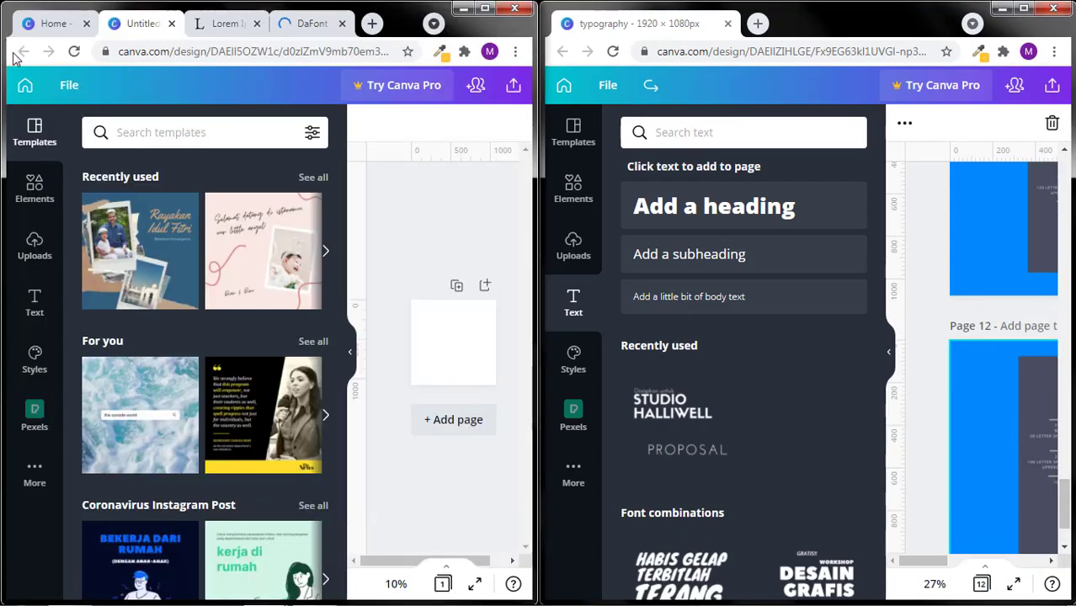
Collapse the side panels of both designs and enlarge the Source Serif Pro example on page 12 to 54%.
click(349, 354)
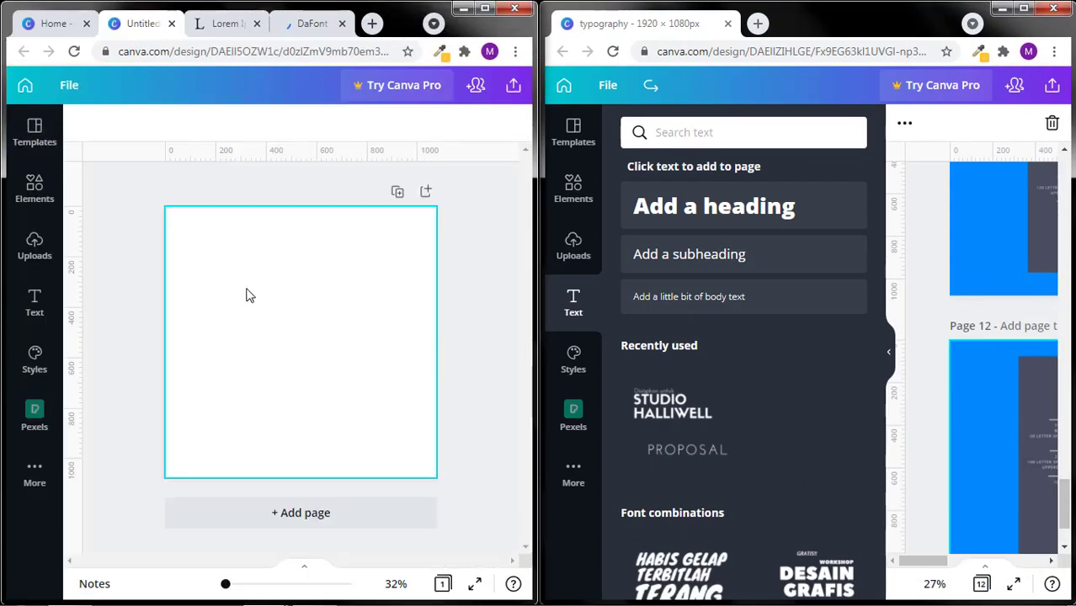
click(888, 352)
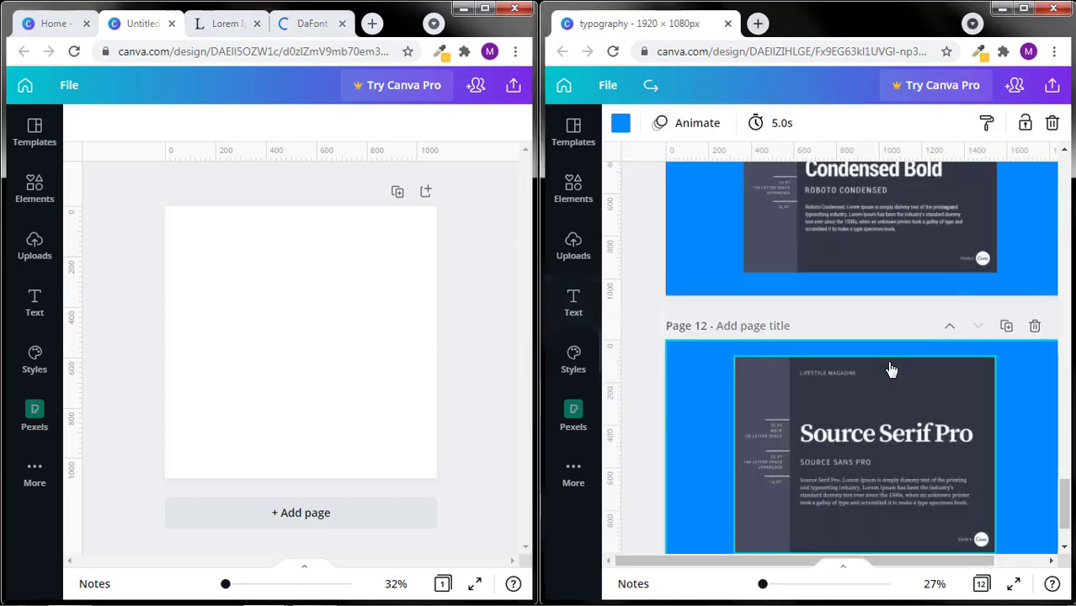
drag(1063, 496, 1063, 510)
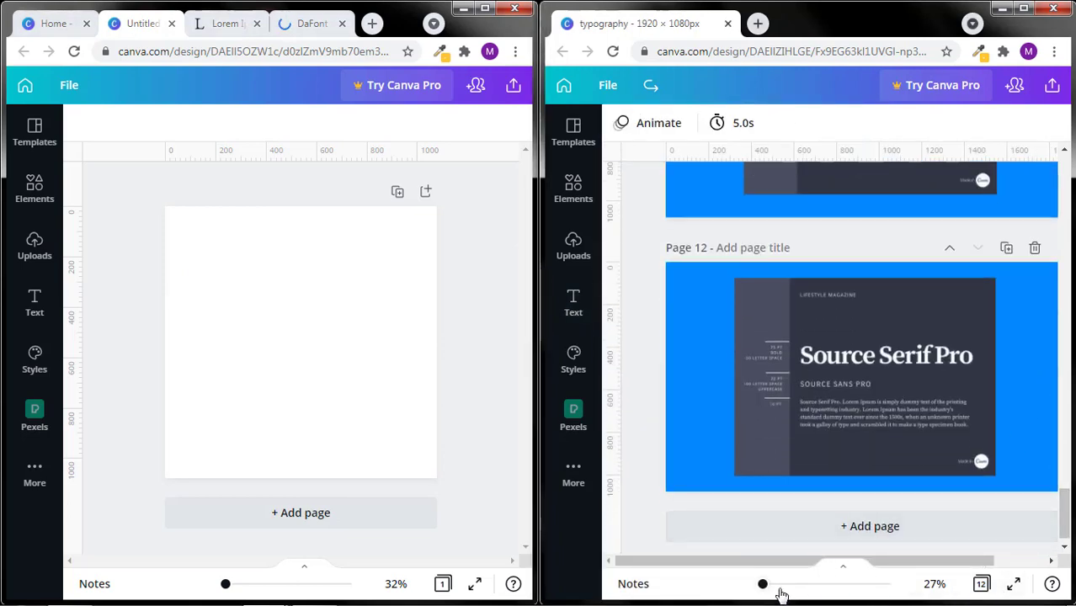
drag(765, 587, 769, 584)
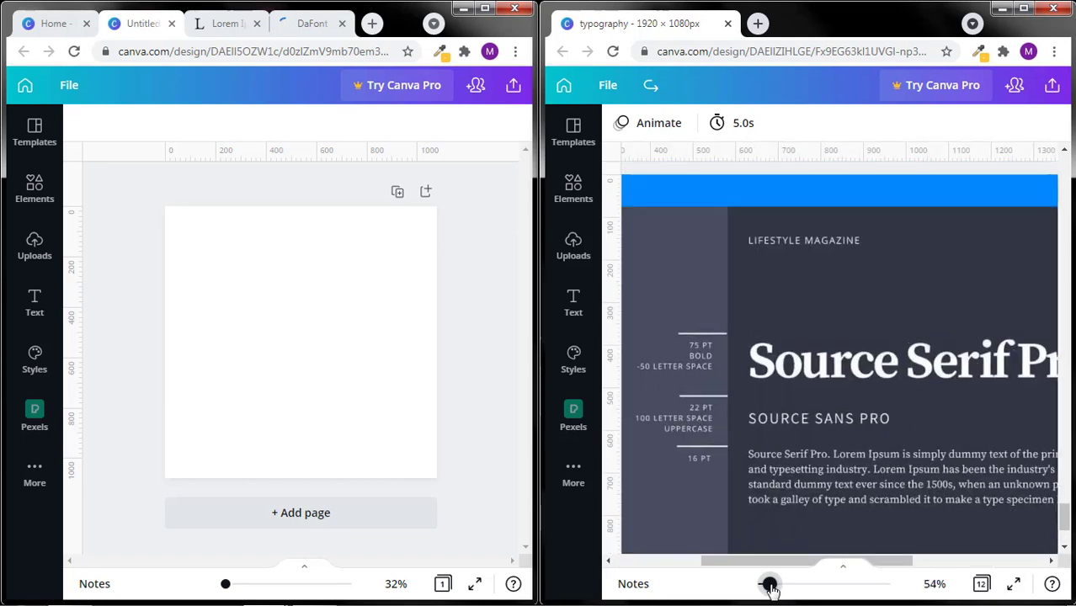
click(1049, 560)
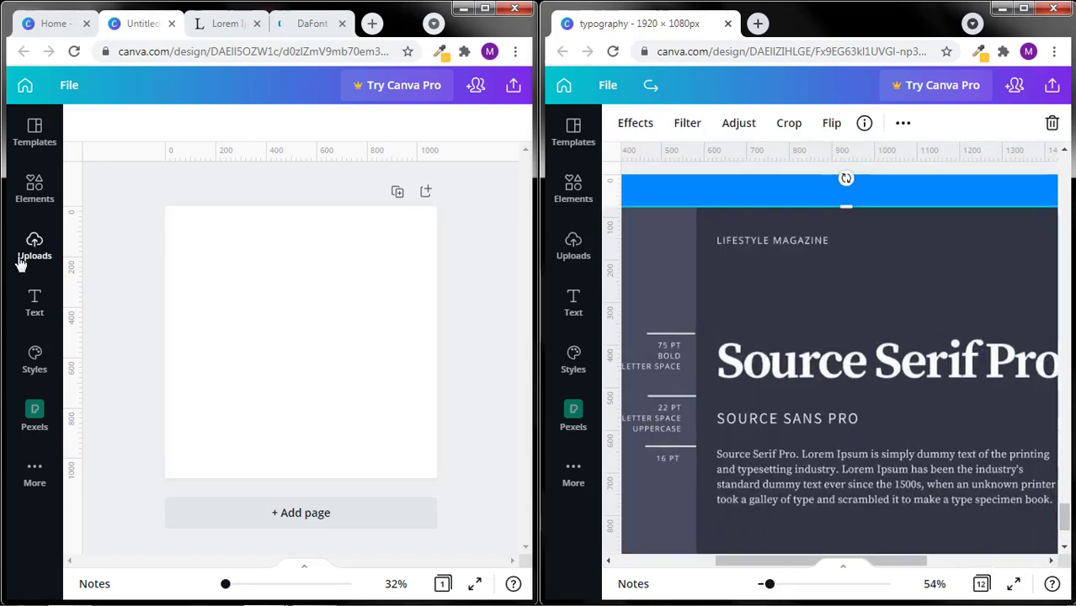
Add a square shape to the blank Instagram page and stretch it to cover the whole page as a background.
click(288, 284)
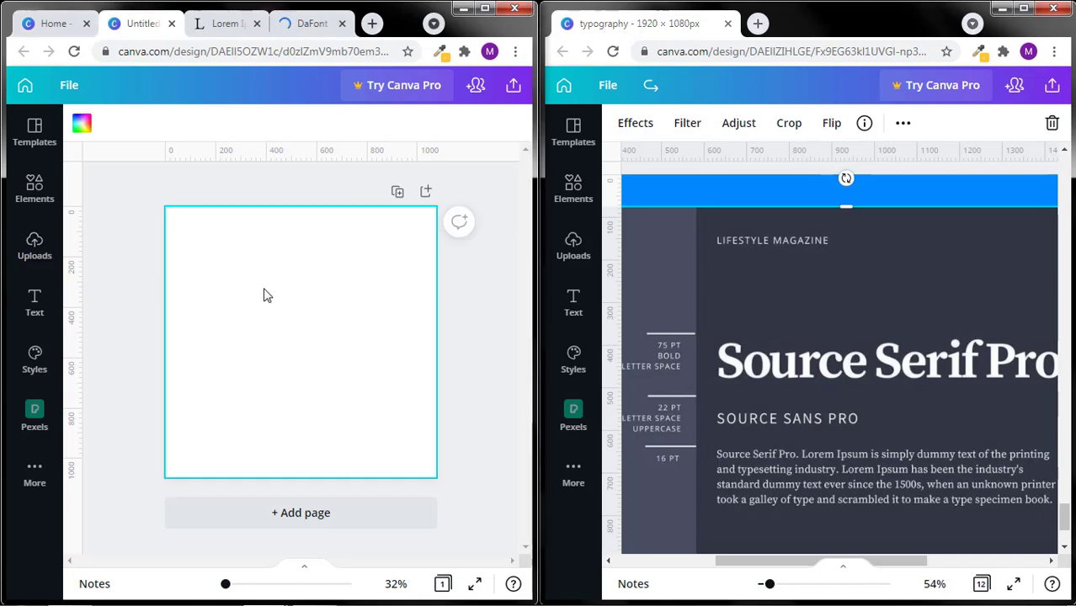
click(35, 187)
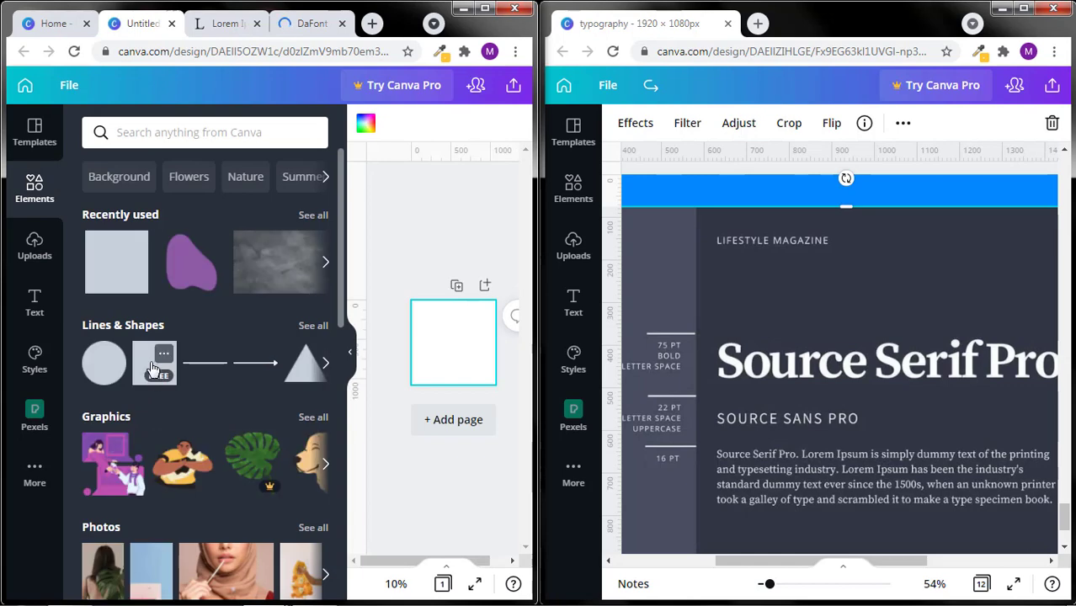
click(140, 362)
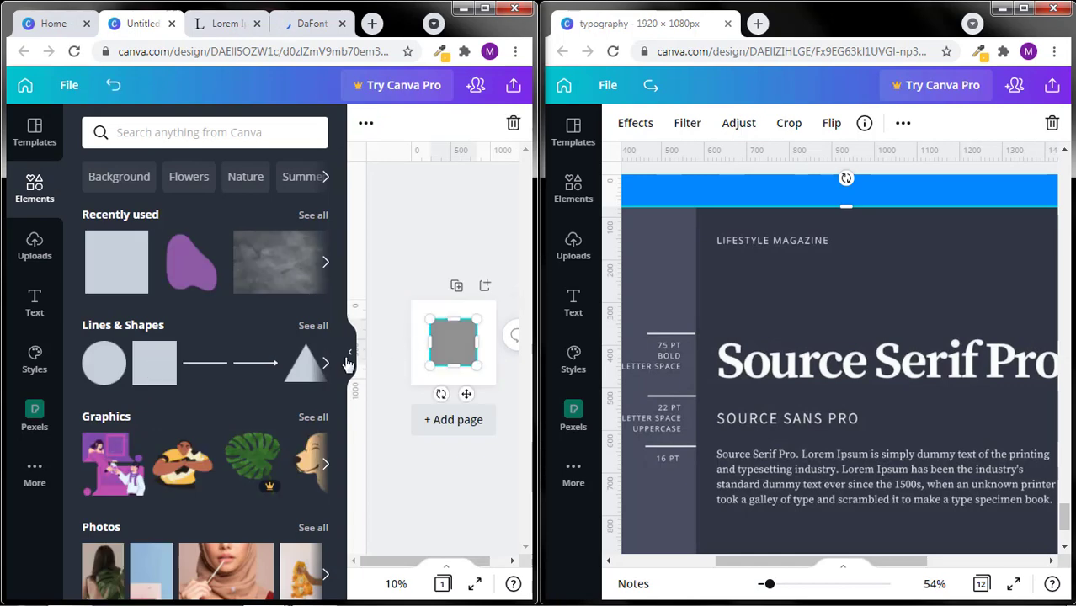
click(350, 355)
drag(224, 267, 142, 193)
drag(376, 416, 463, 395)
click(478, 353)
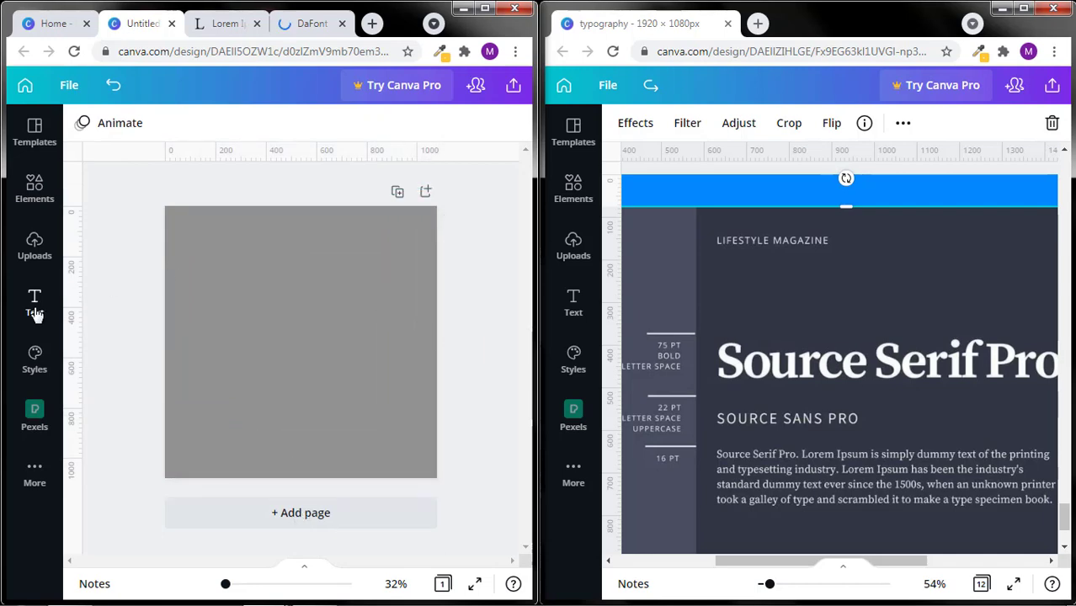
Add a heading text box over the grey background and replace its text with "Heading".
click(35, 301)
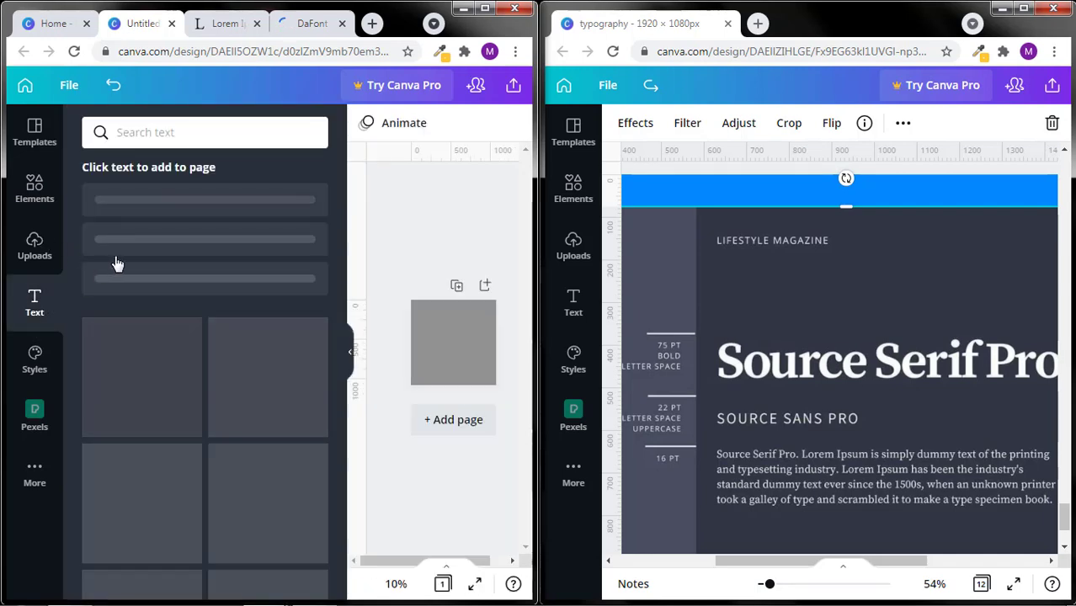
click(191, 217)
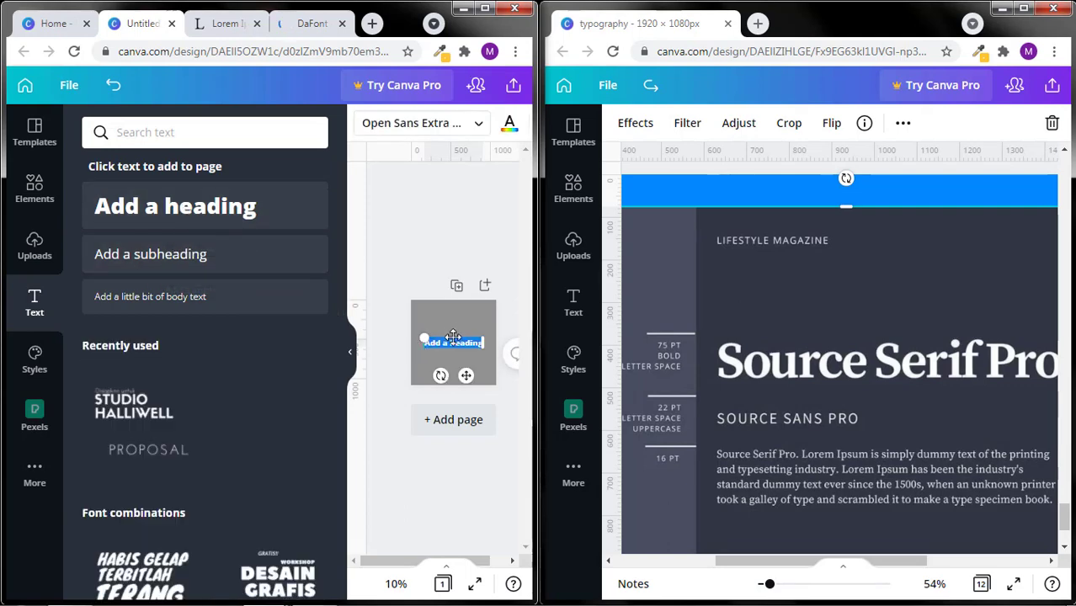
key(BackSpace)
text(Heading)
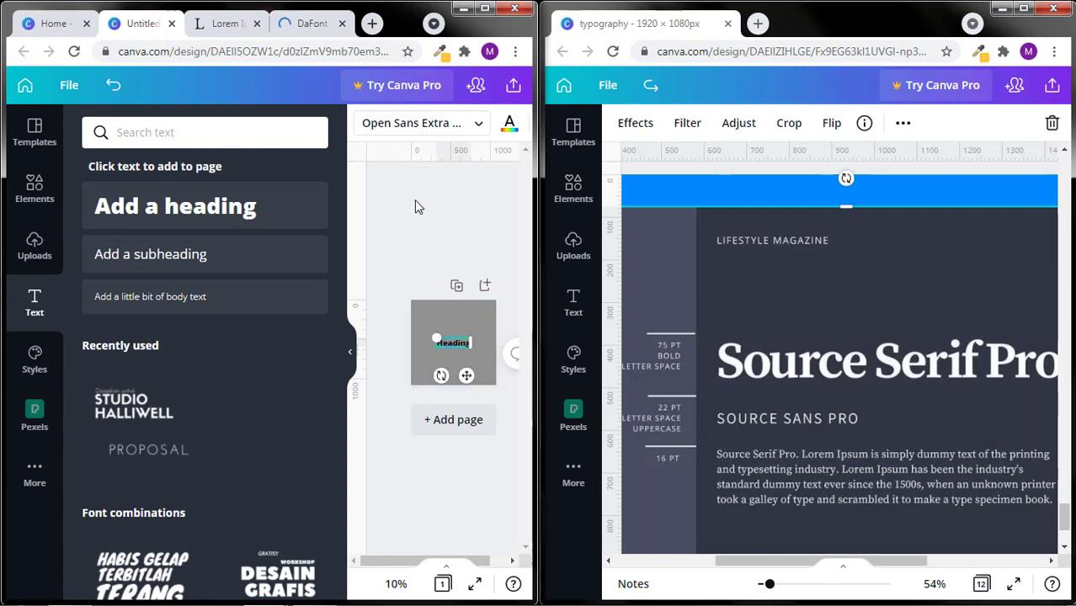
Change the font of the whole heading text to Source Serif Pro, searching the fonts for "sour".
key(ctrl+a)
click(352, 353)
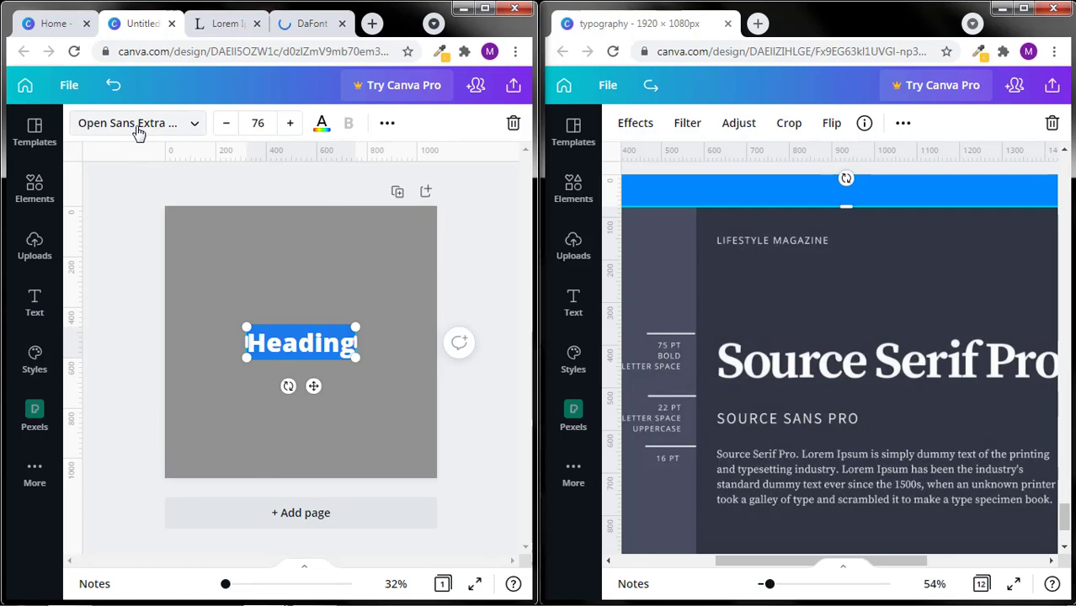
click(135, 124)
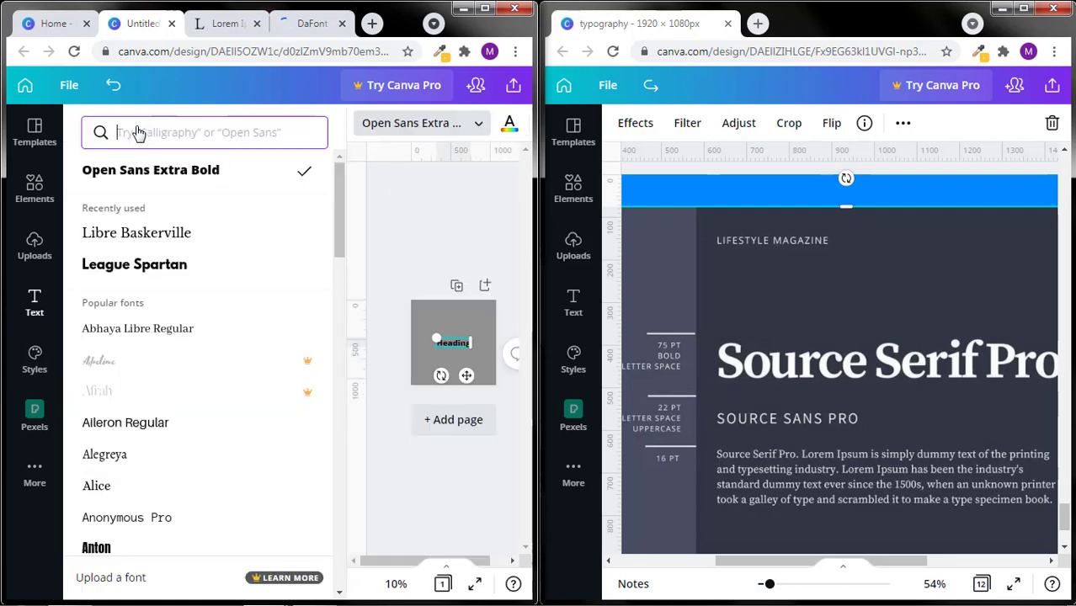
text(sou)
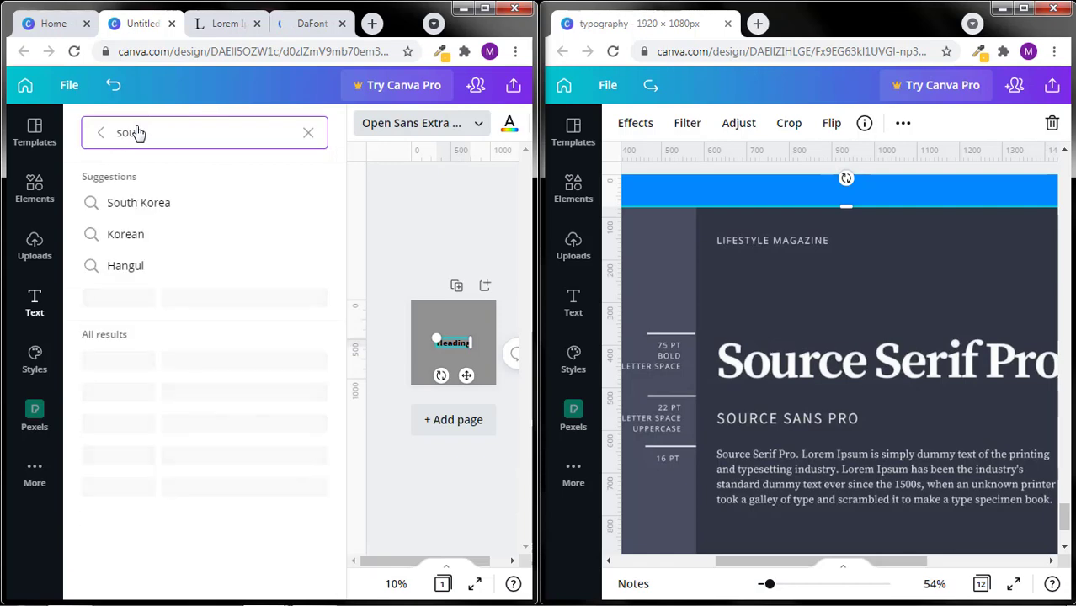
text(r)
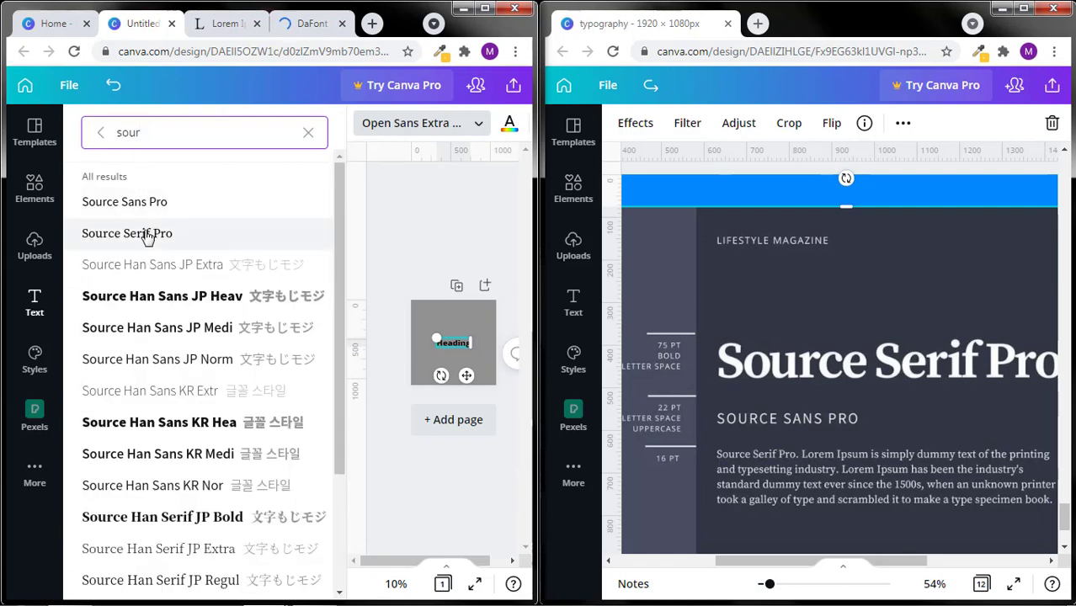
click(146, 235)
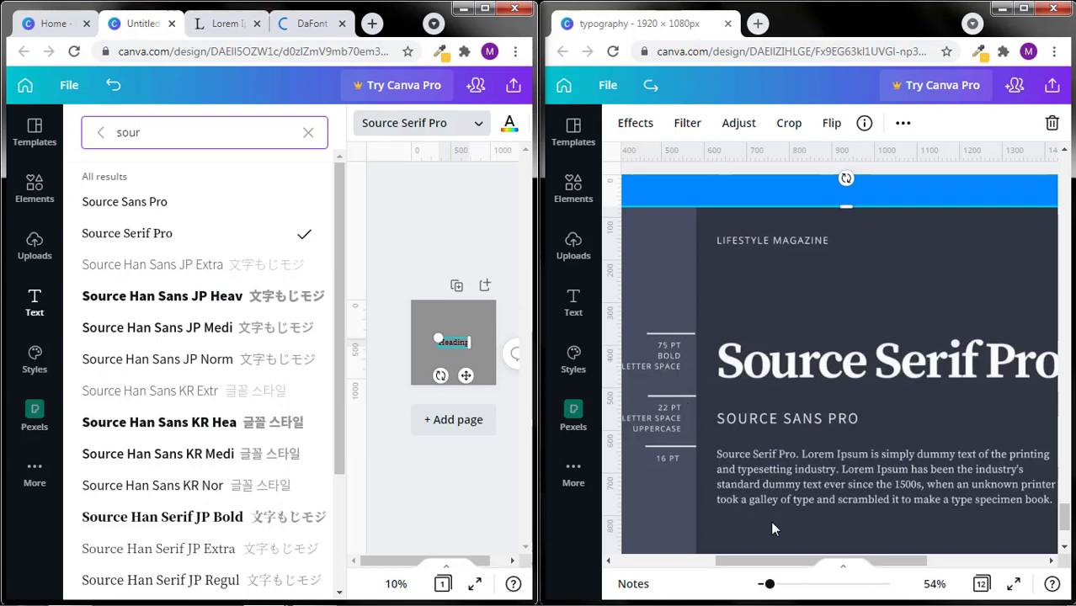
Check the heading specifications in the reference example, maximize the Instagram Post window and clear the font search.
drag(762, 561, 745, 566)
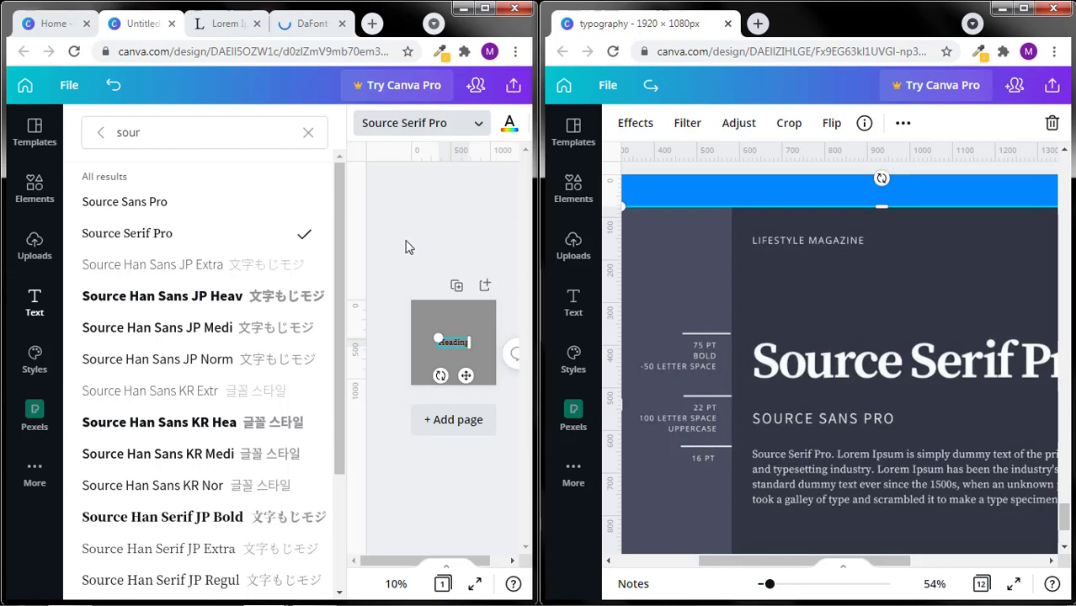
click(384, 400)
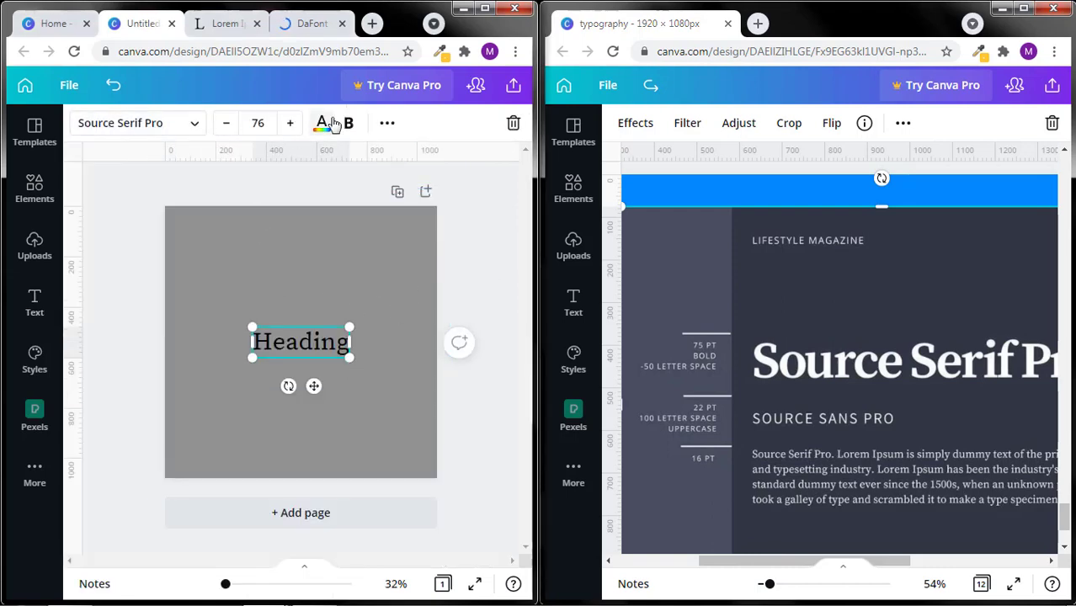
click(186, 128)
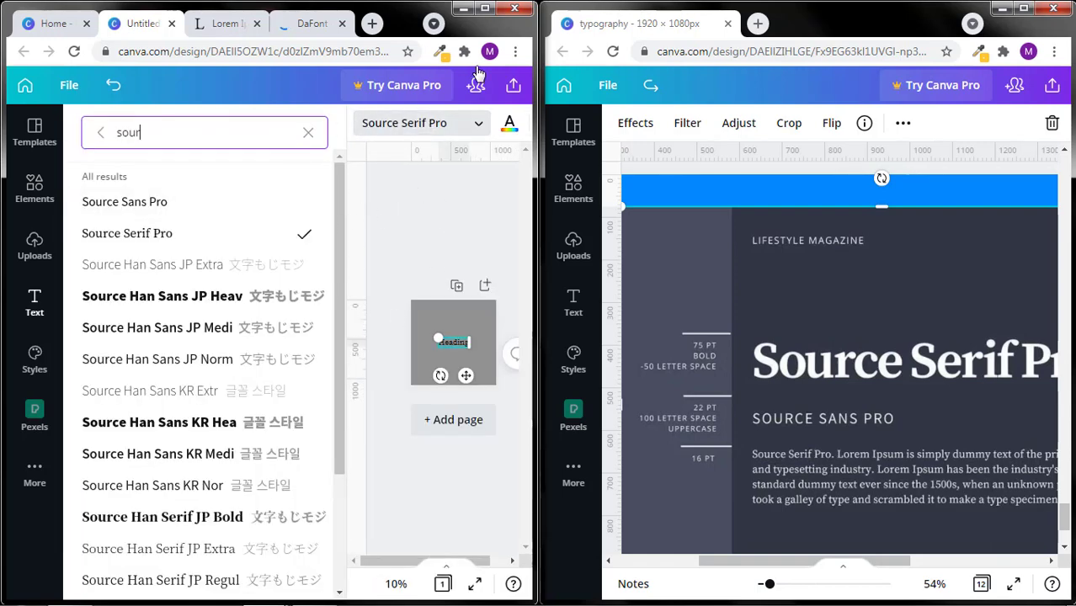
click(487, 12)
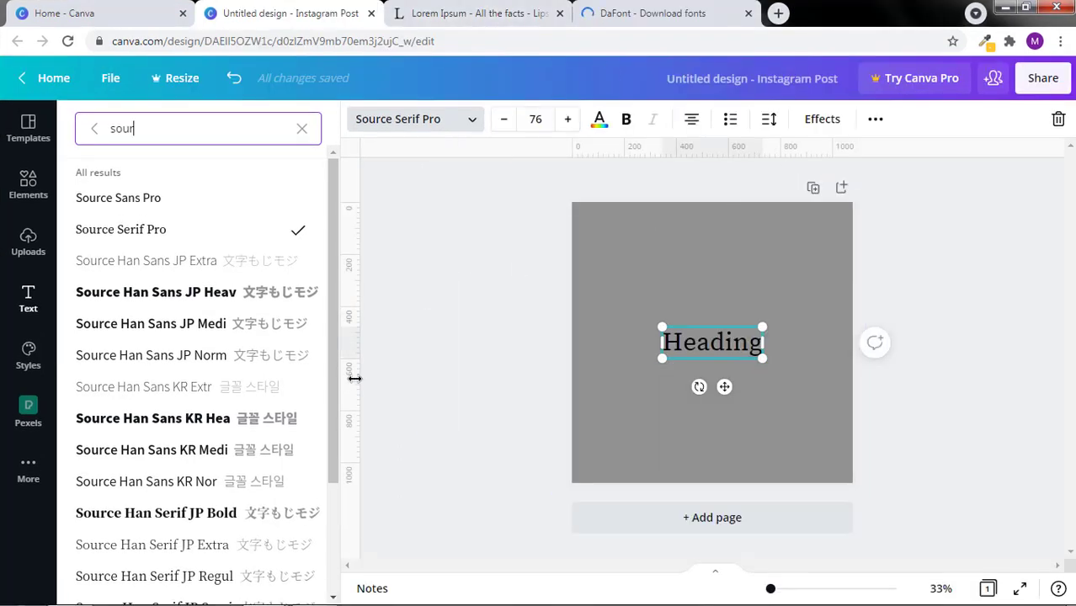
click(302, 128)
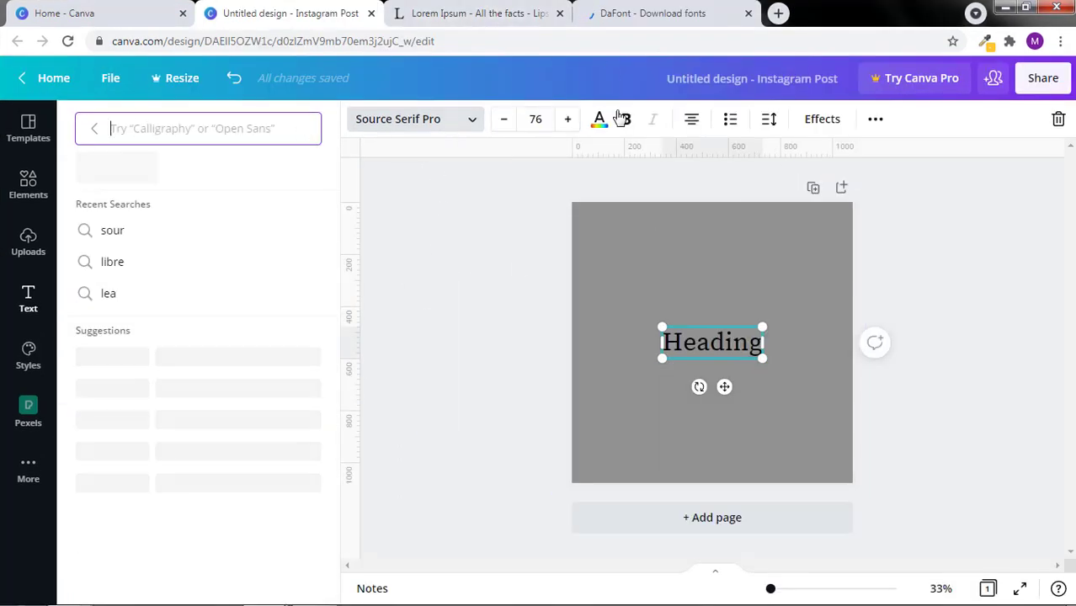
Make the heading bold and set its font size to 75.
click(628, 122)
click(538, 119)
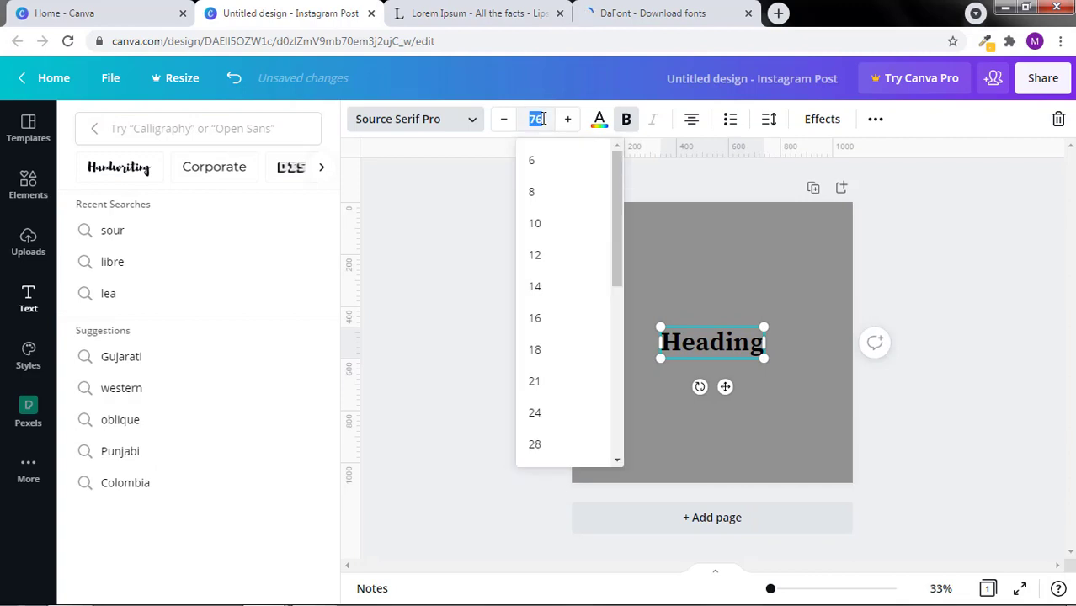
click(1023, 254)
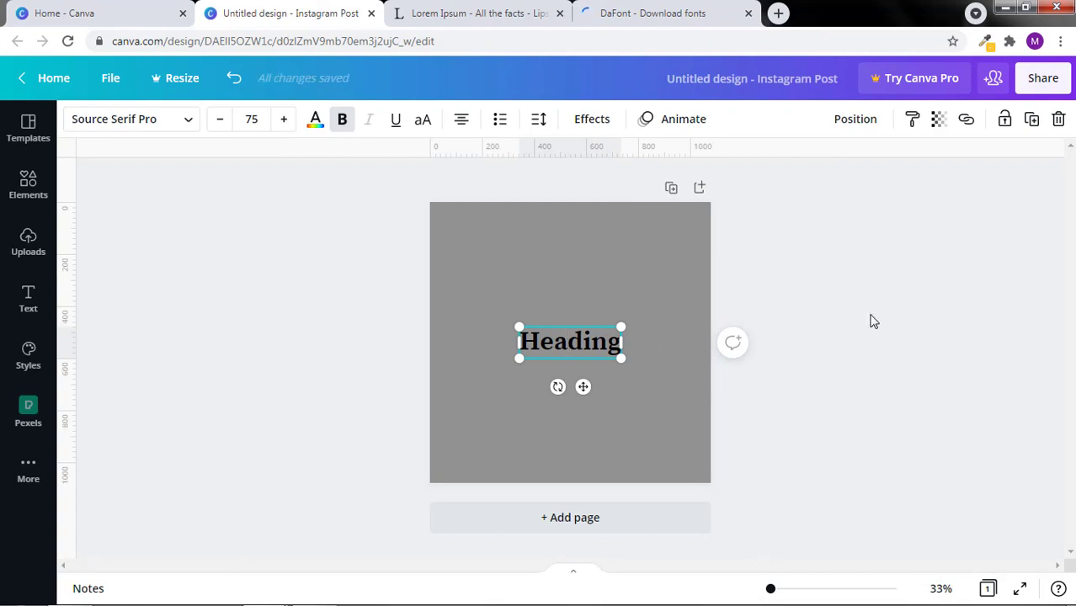
Move the heading up and left from the centre of the grey background.
click(872, 319)
click(537, 351)
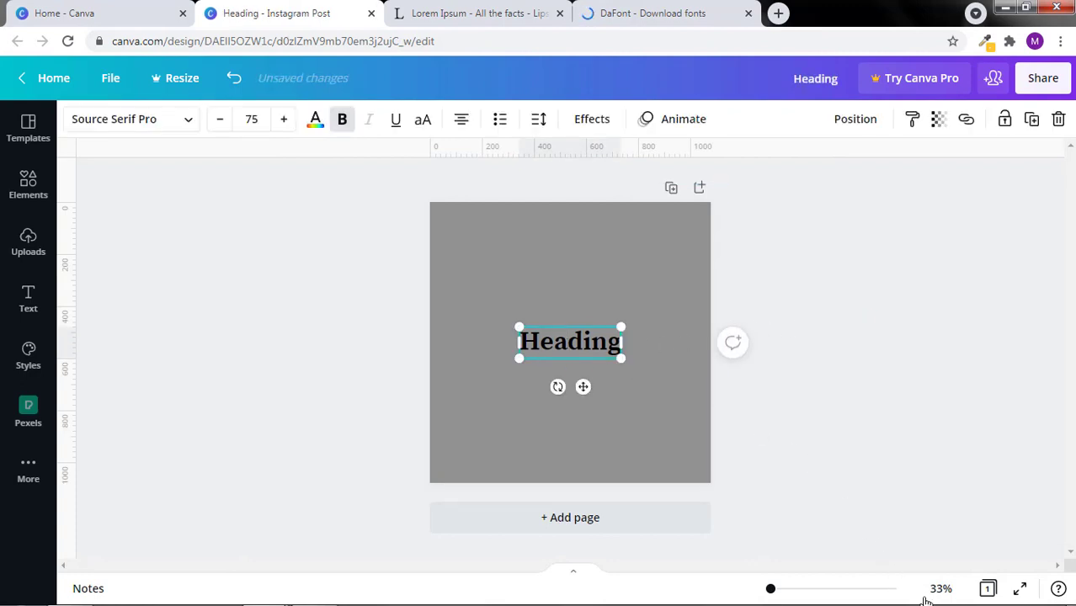
drag(553, 340, 499, 311)
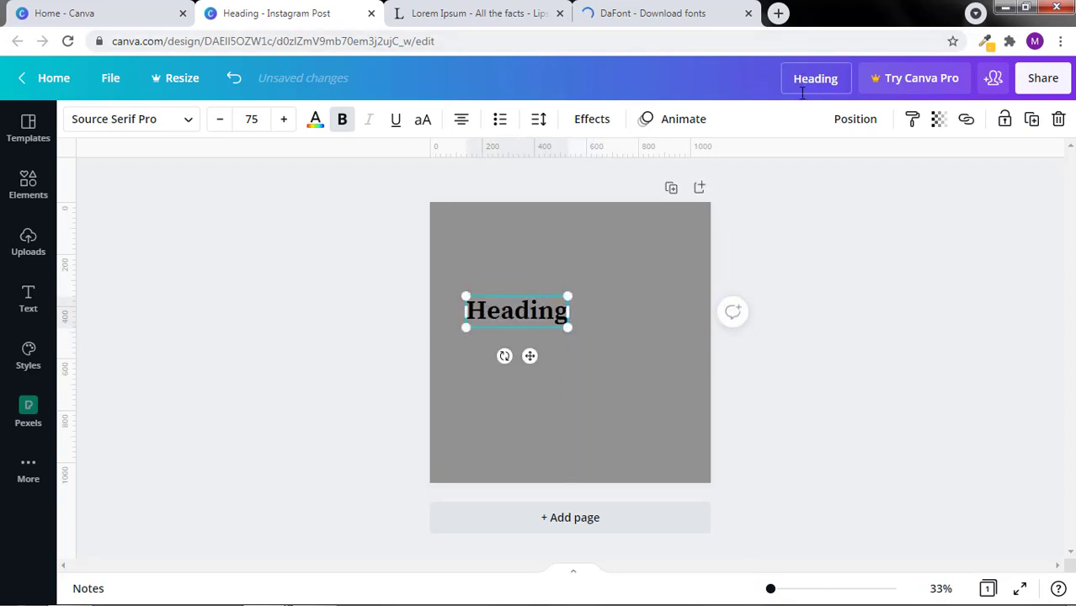
click(815, 310)
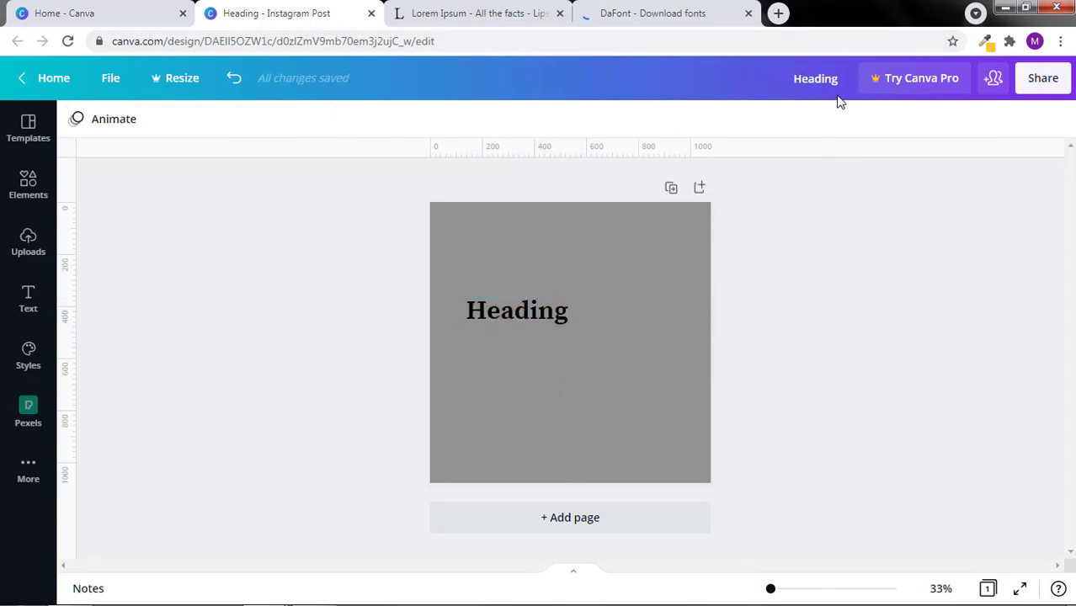
click(515, 313)
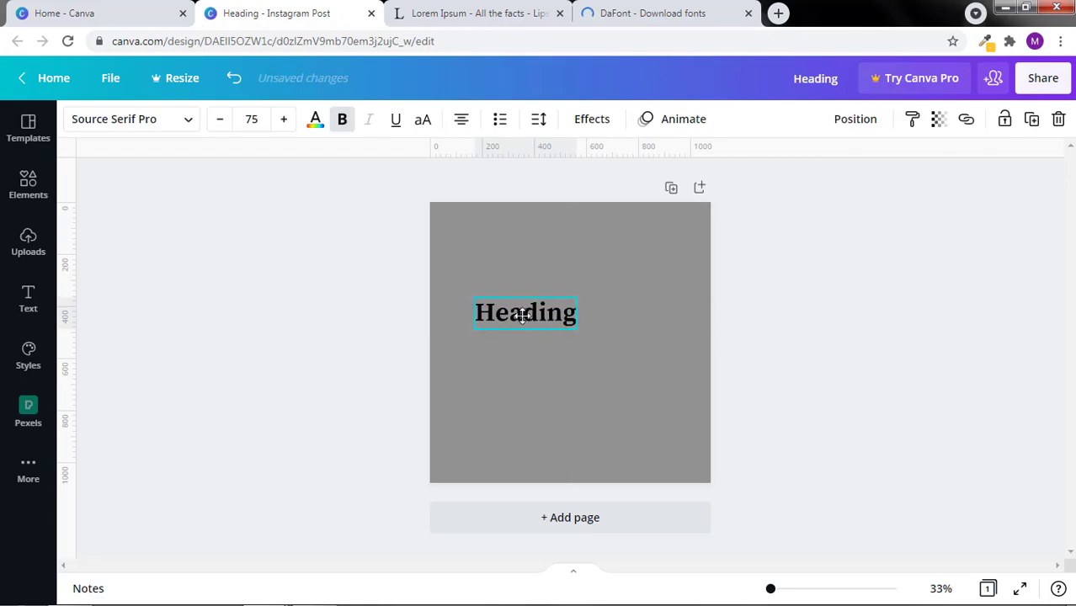
Place the design window beside the typography reference and set the heading's letter spacing to -50.
key(super+Left)
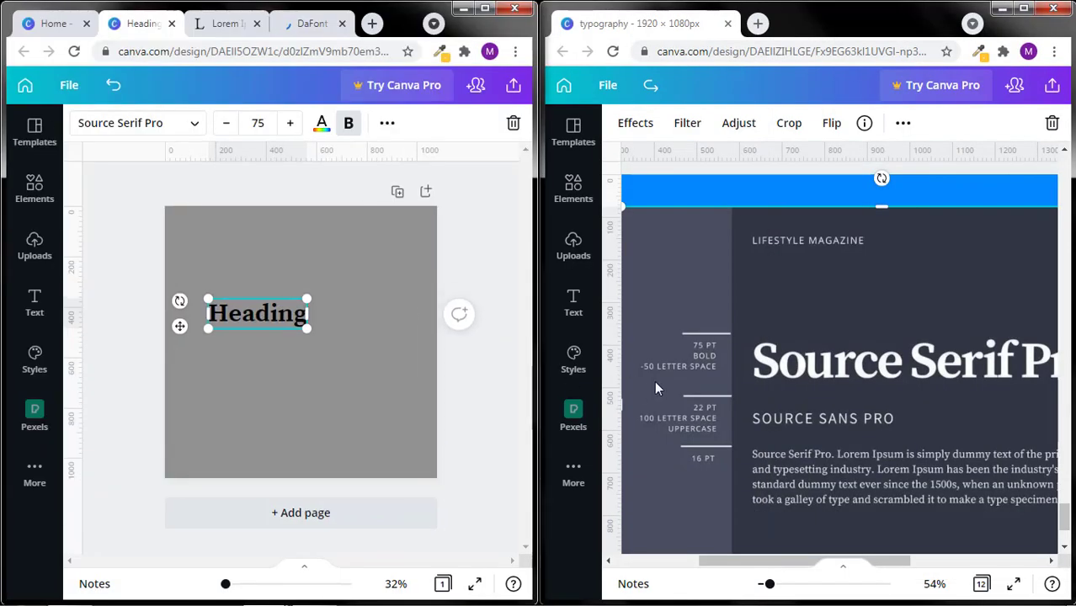
click(386, 123)
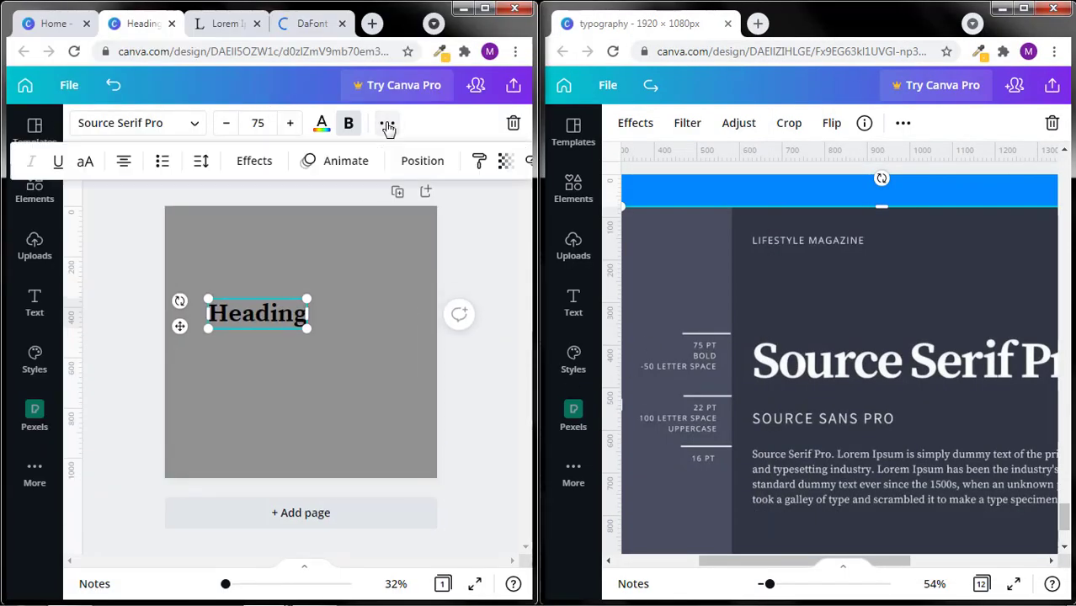
click(200, 165)
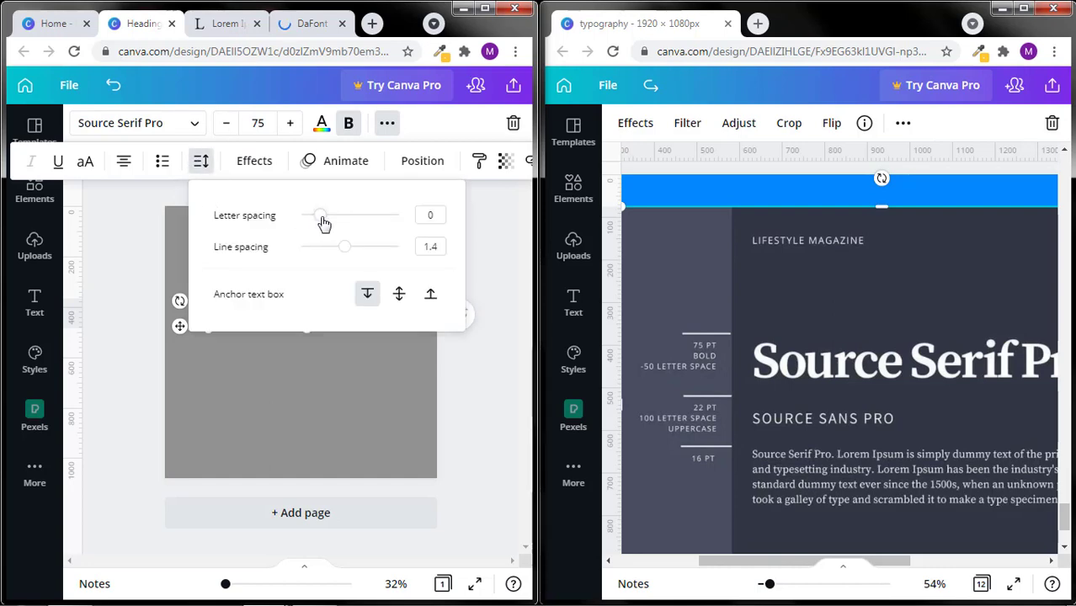
drag(316, 219, 312, 220)
click(434, 216)
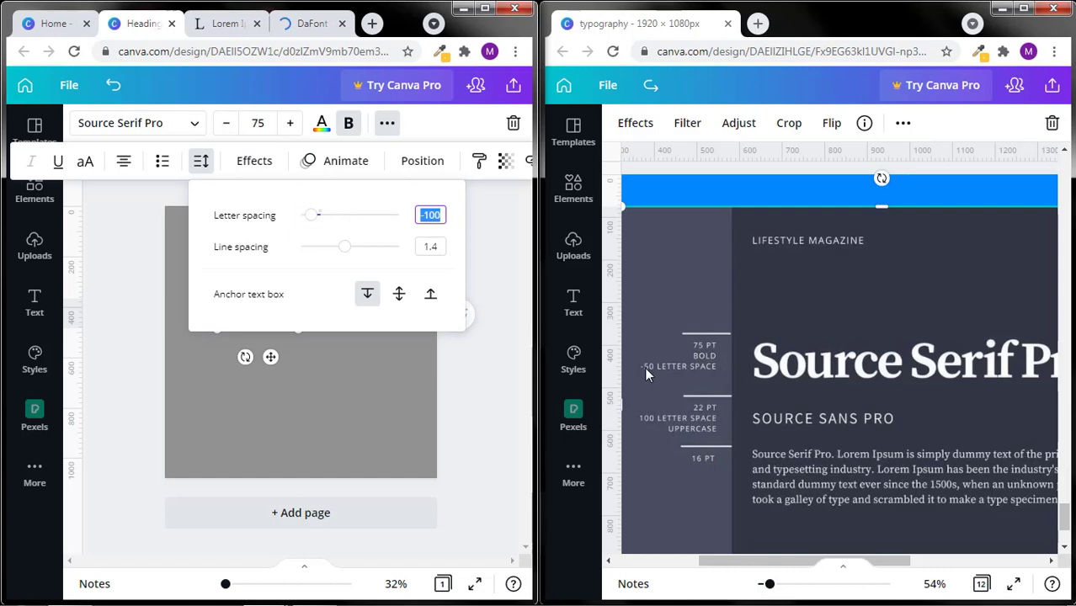
text(-5)
key(Return)
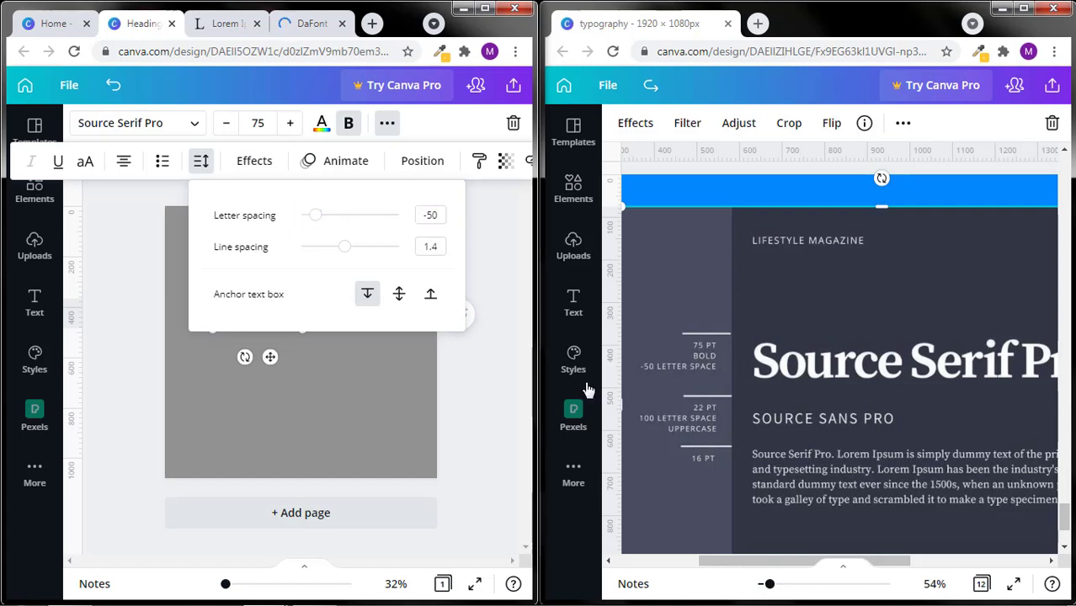
click(317, 362)
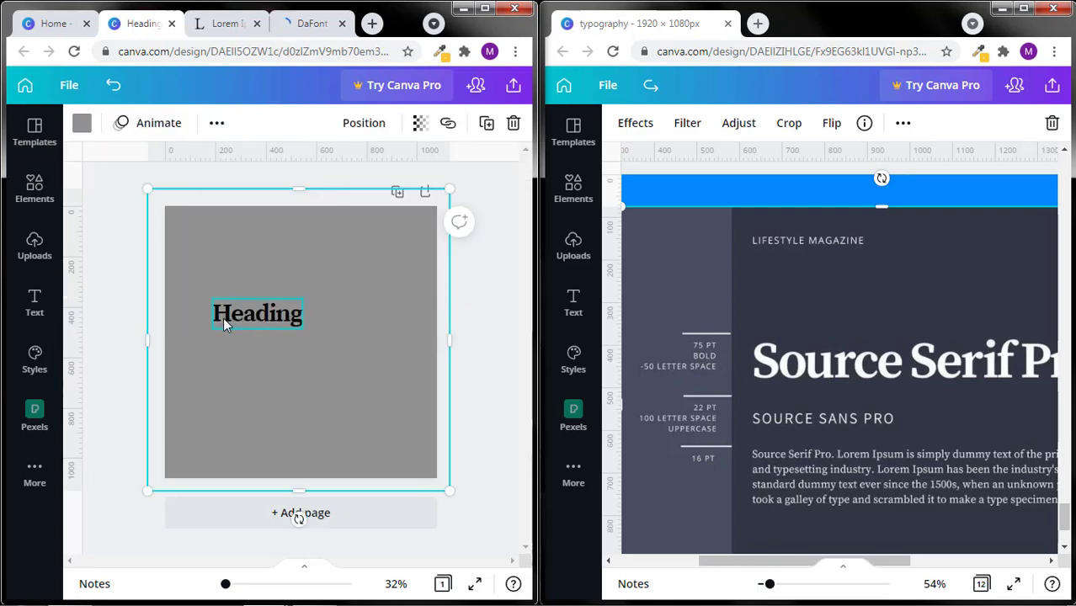
Try a much wider letter spacing on the heading and undo it.
click(290, 323)
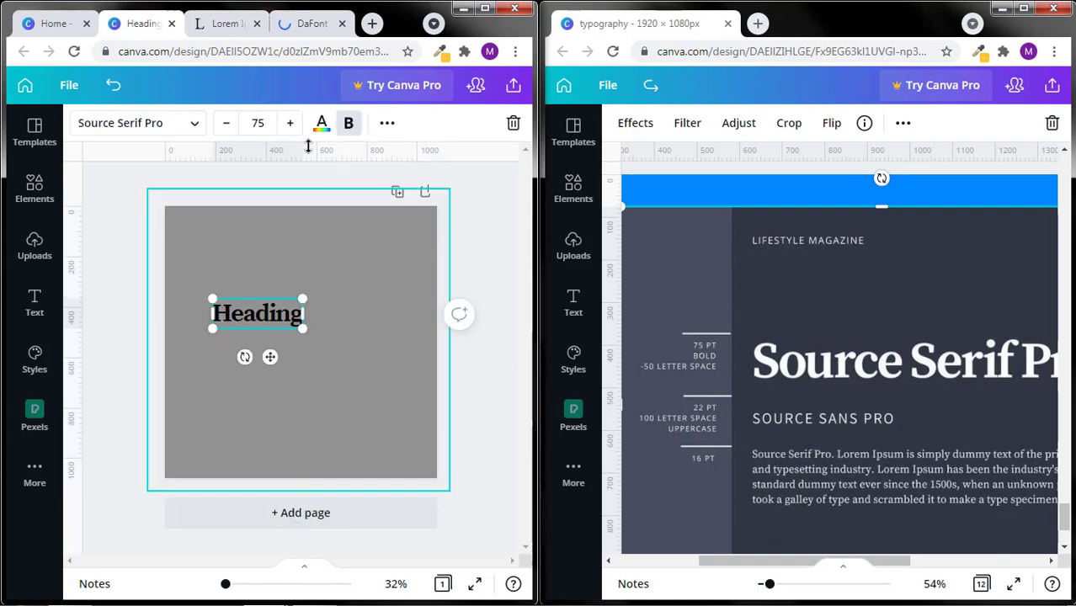
click(399, 128)
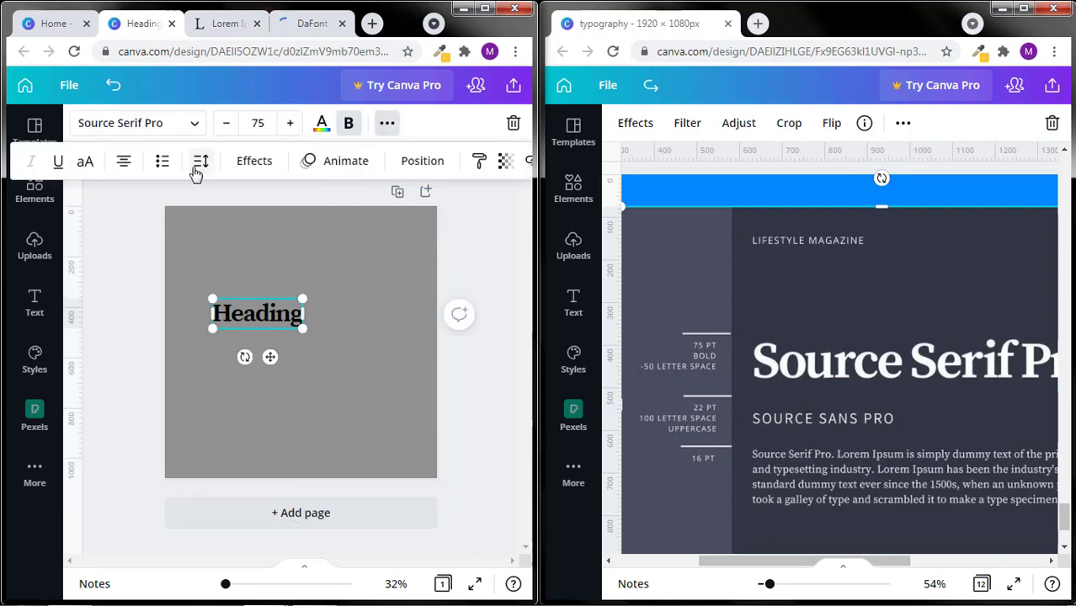
click(201, 162)
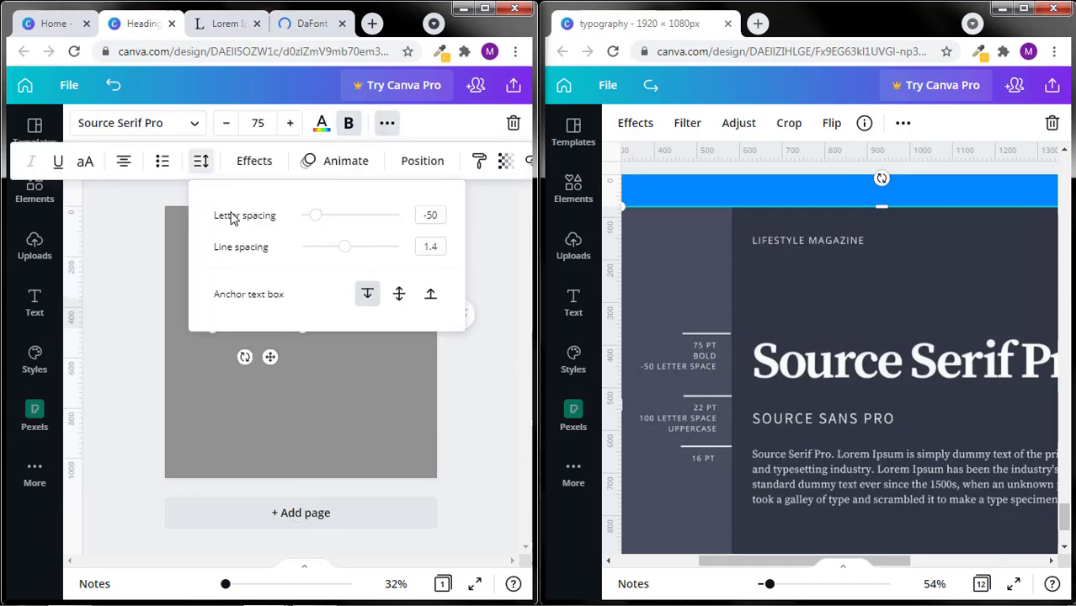
click(363, 217)
click(268, 355)
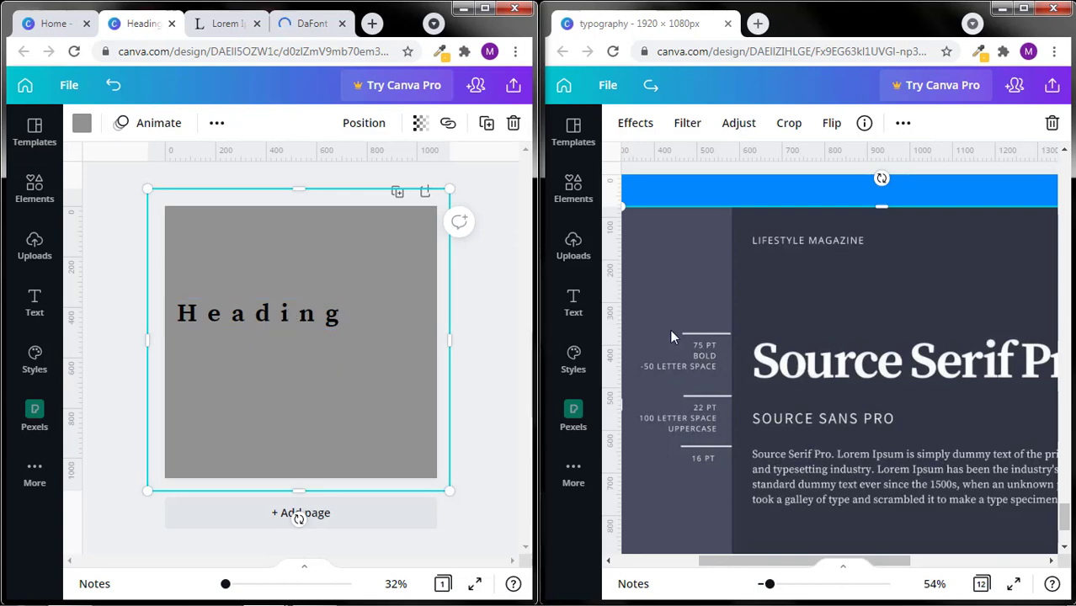
key(ctrl+z)
Duplicate the heading and place the copy directly below the original, aligned with it.
click(282, 315)
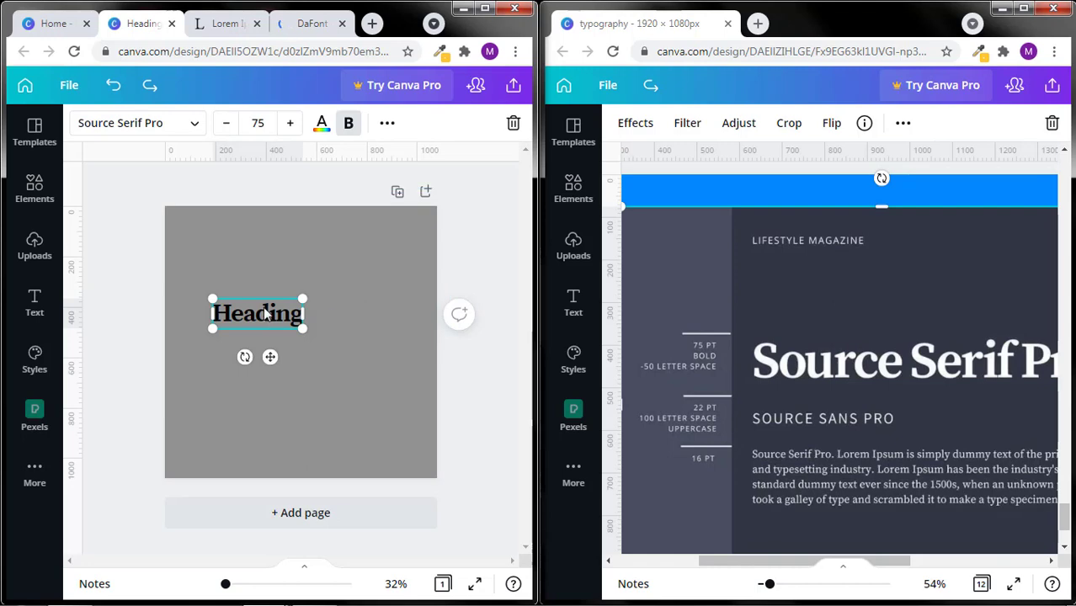
drag(263, 313, 264, 340)
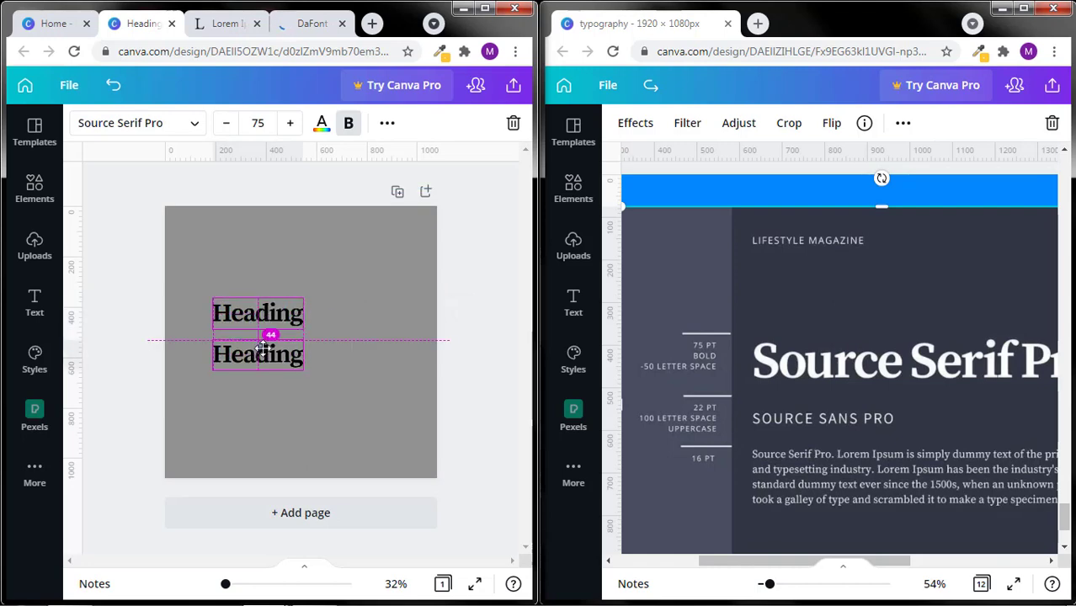
drag(263, 348, 265, 348)
Change the font of the copied heading's text to Source Sans Pro, searching the fonts for "sour".
double_click(269, 352)
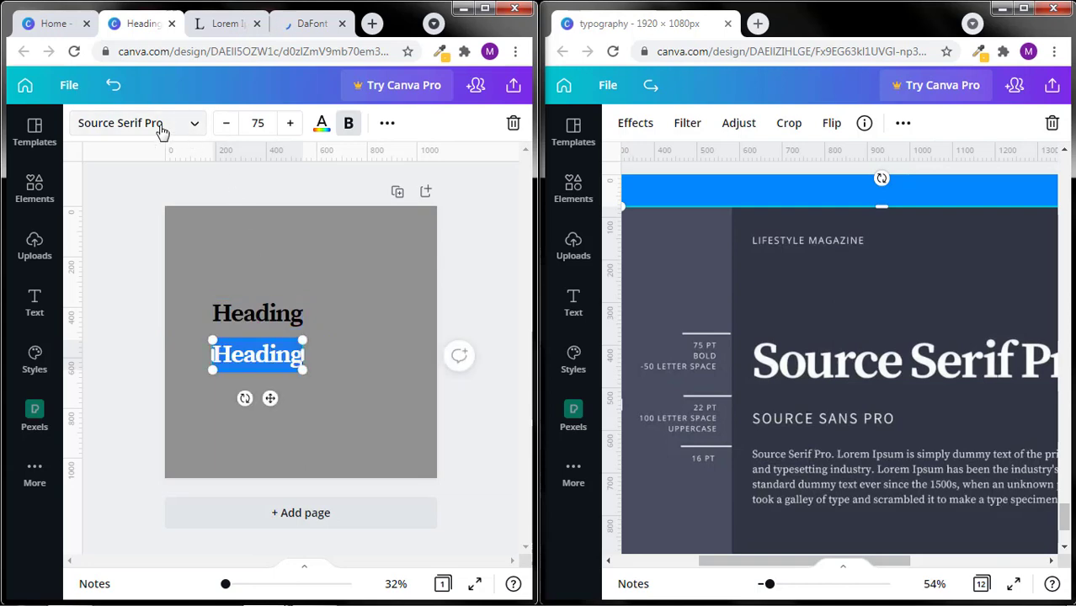
click(161, 128)
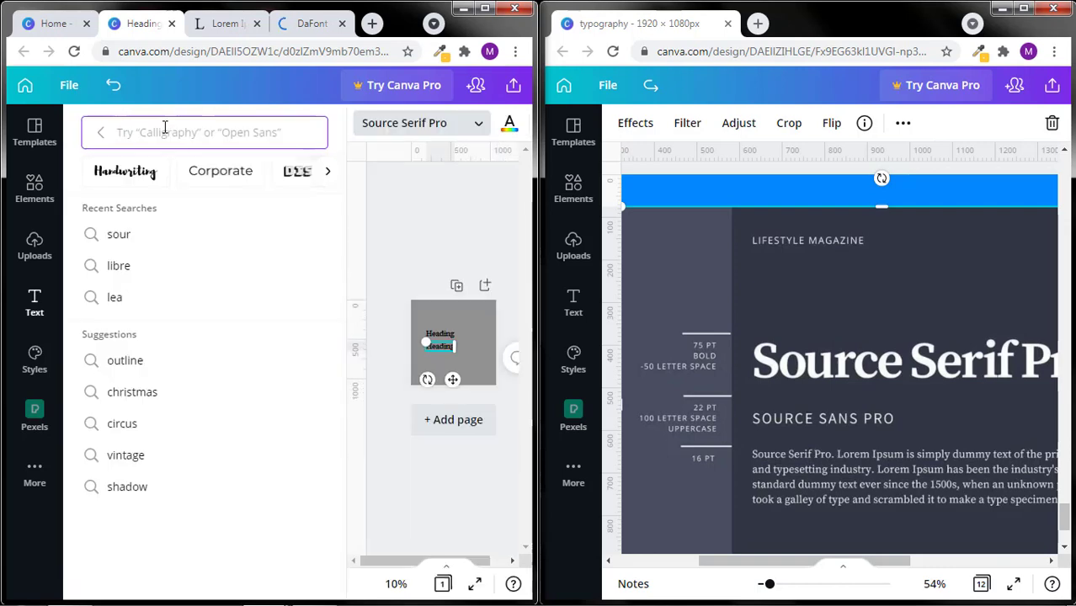
text(sour)
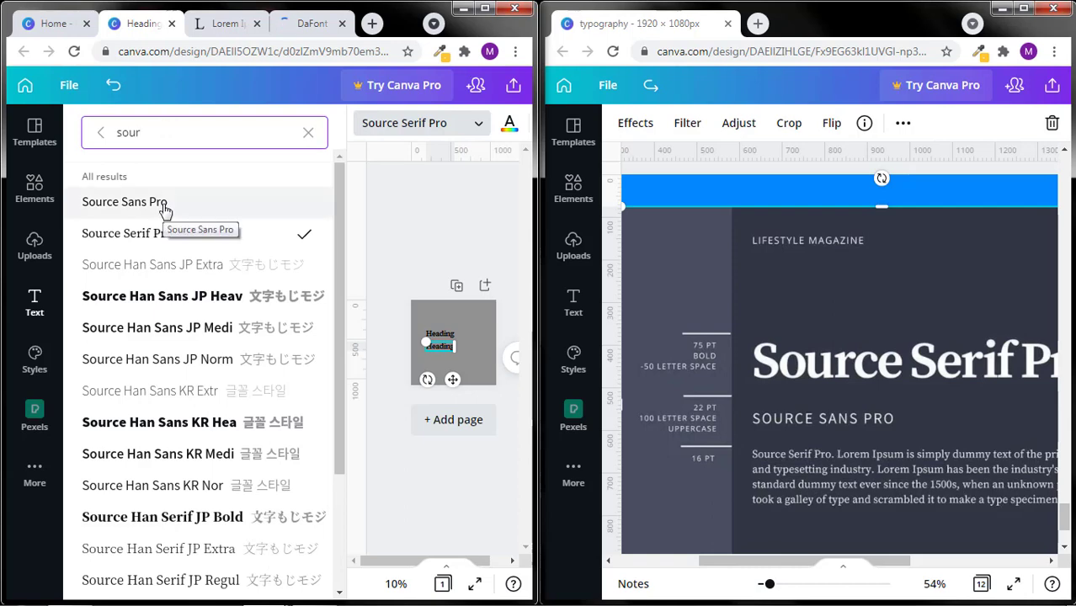
click(164, 206)
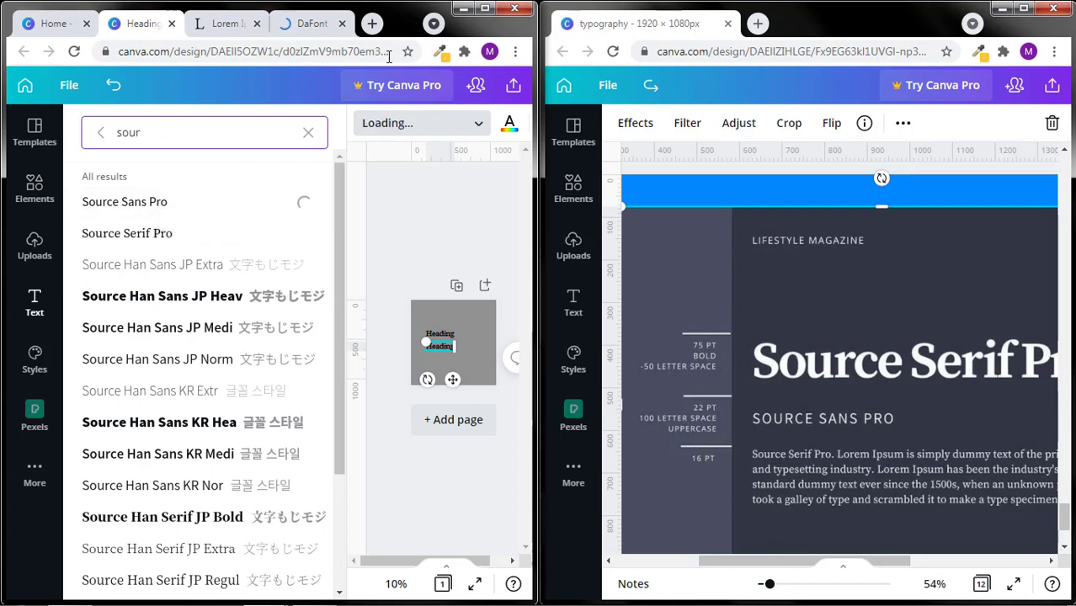
Maximize the design window, set the copied heading's font size to 22 and turn off its bold.
click(486, 9)
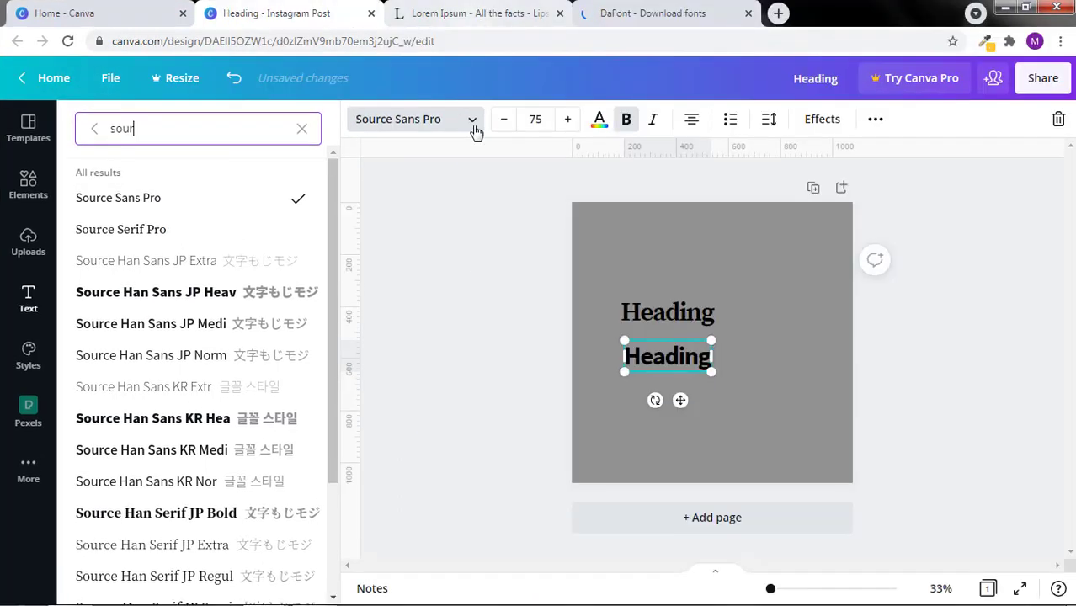
click(532, 121)
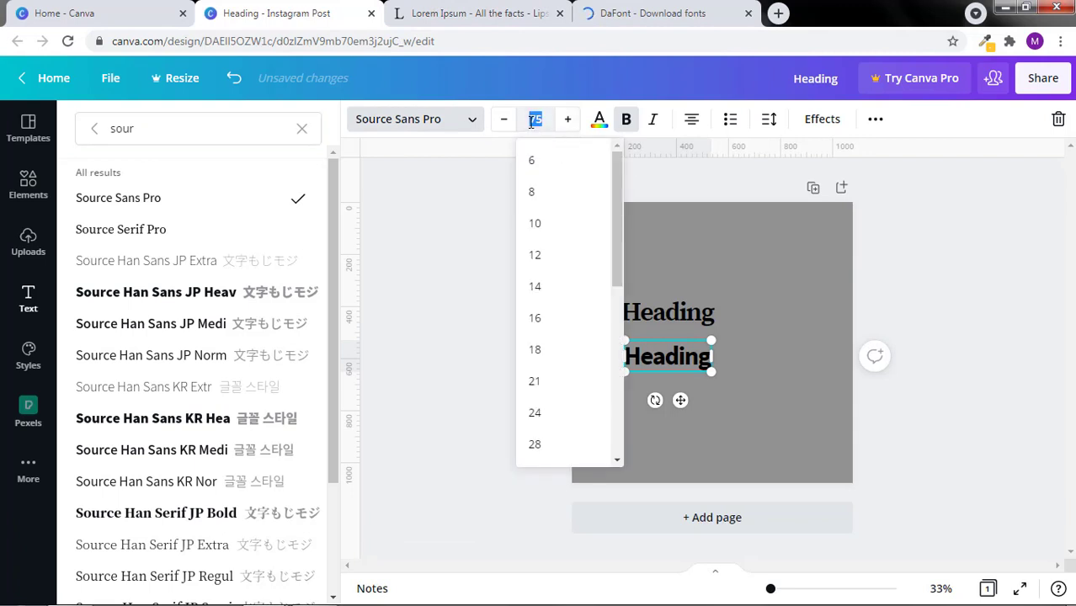
text(12)
key(Return)
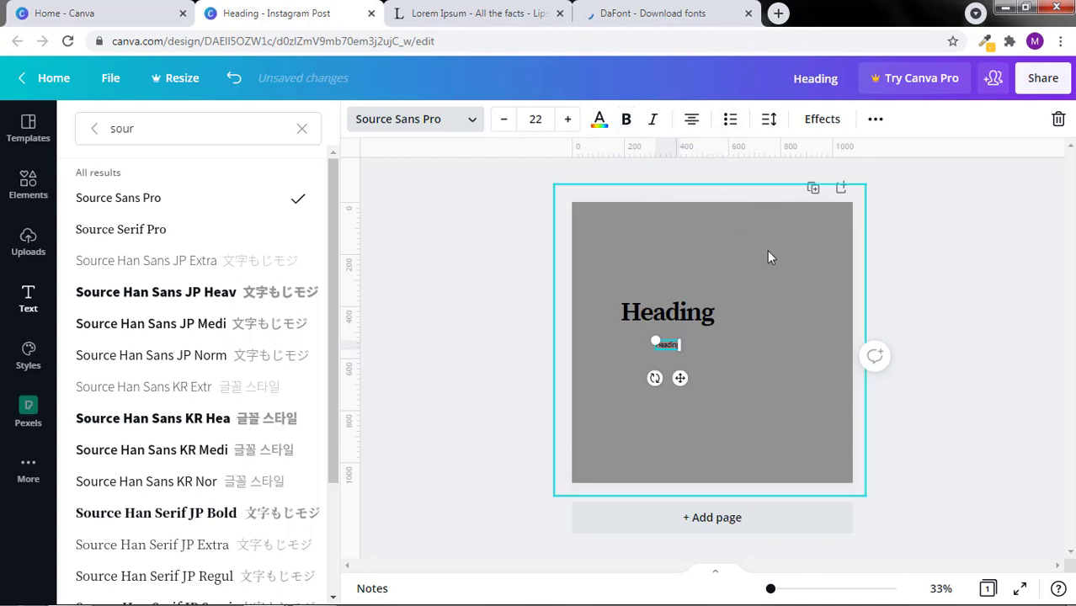
Set the small Source Sans Pro text's letter spacing to 100.
click(769, 118)
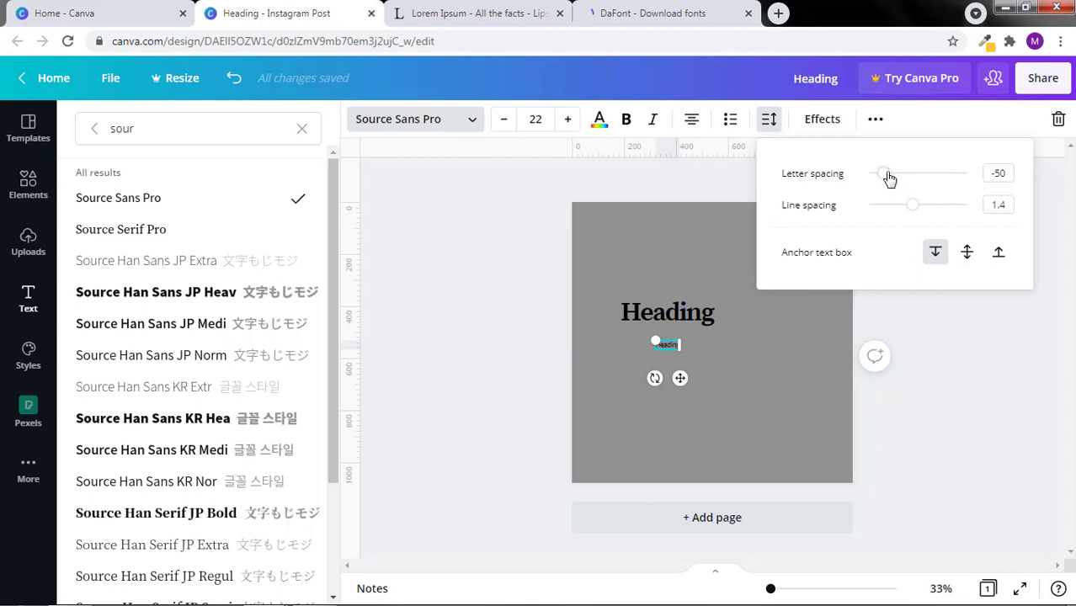
click(988, 173)
drag(1007, 172, 1000, 173)
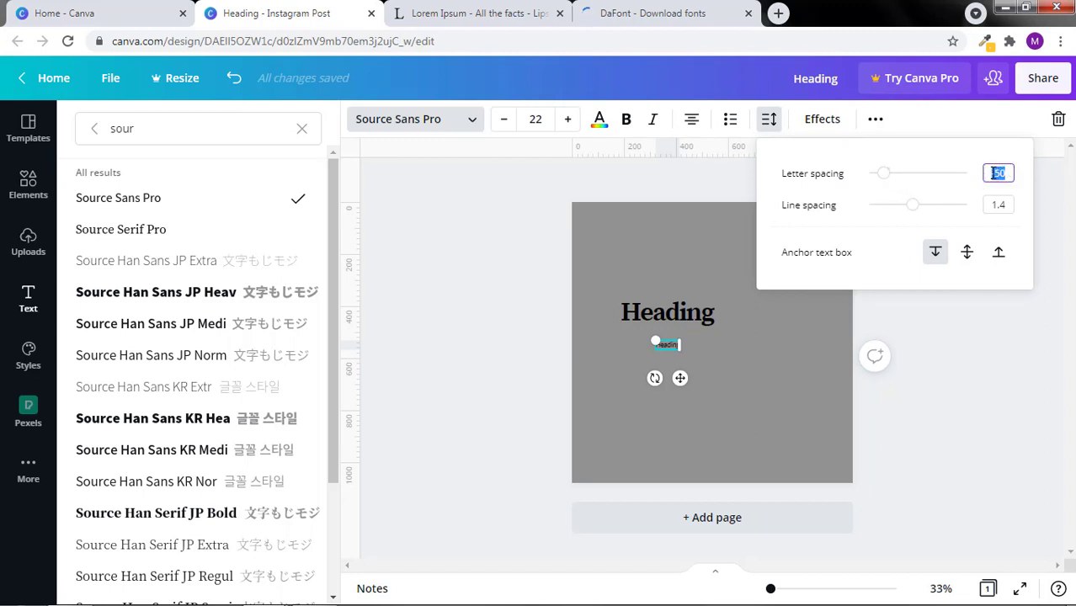
text(00)
key(Return)
click(798, 350)
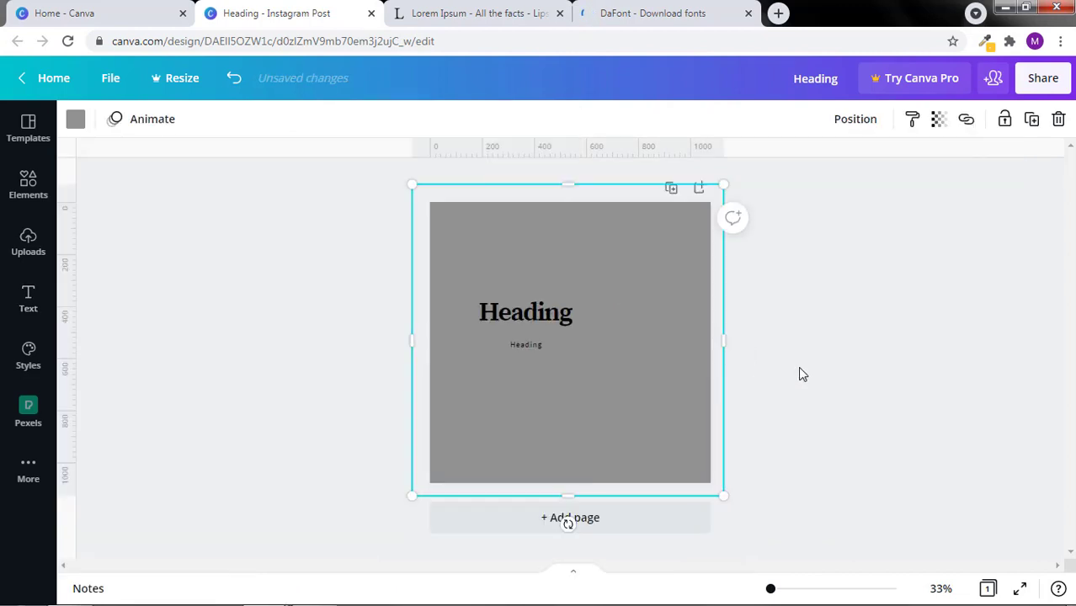
Align the small text under the heading's left edge and place the design window beside the typography reference.
drag(527, 345, 495, 338)
drag(793, 13, 1, 93)
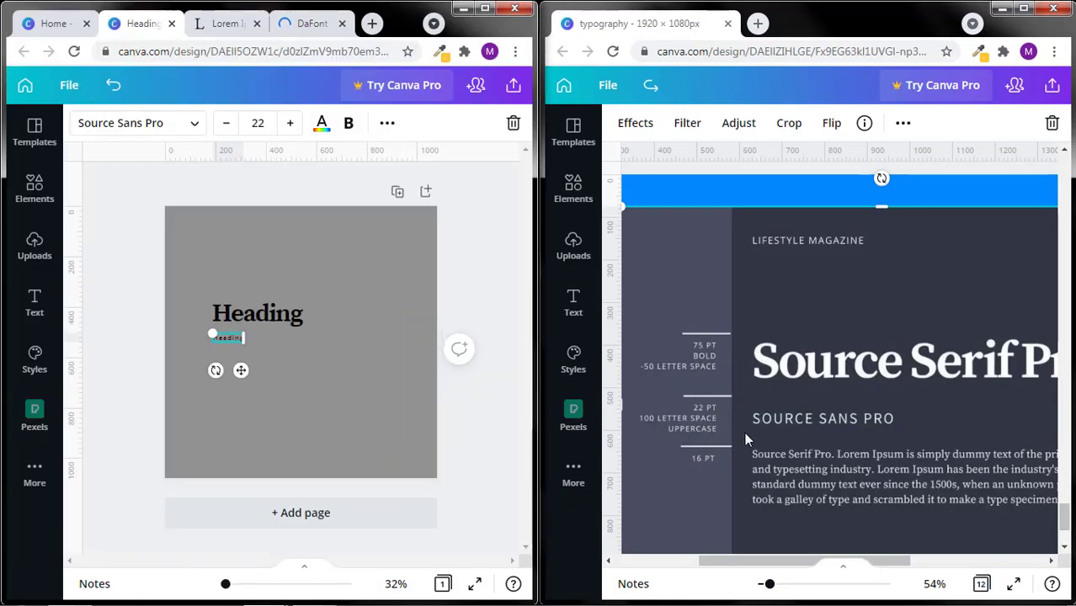
click(334, 347)
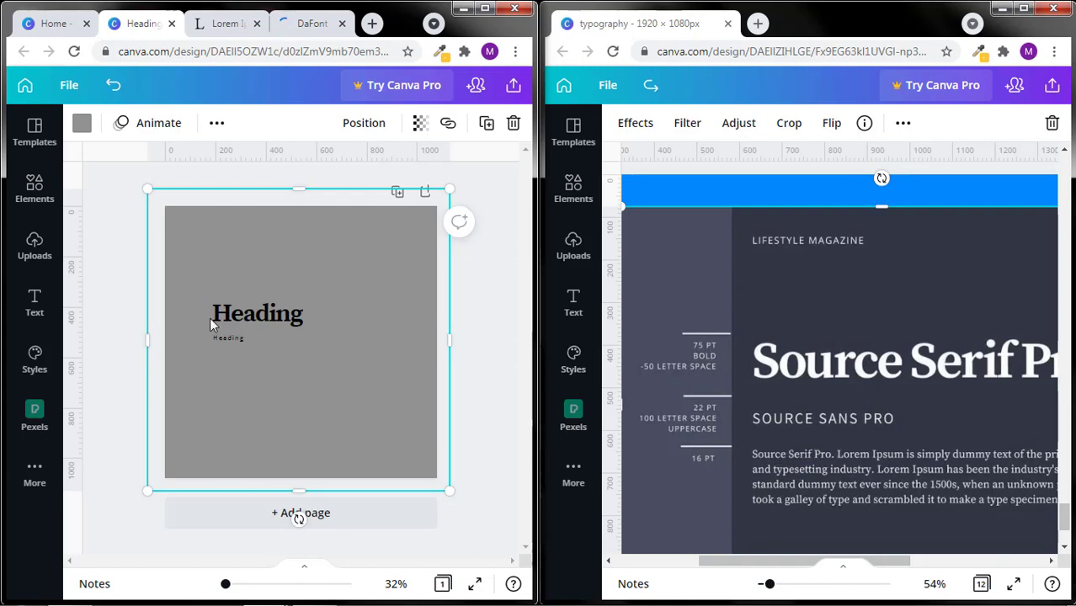
Duplicate the large Source Serif Pro heading and place the copy below the small text.
click(271, 325)
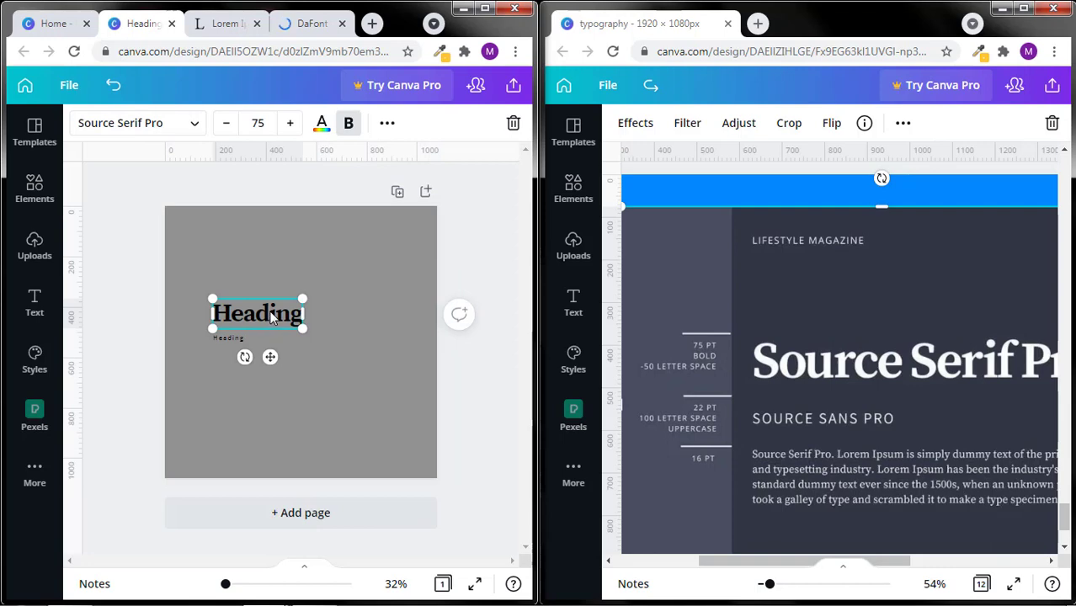
drag(271, 316, 273, 367)
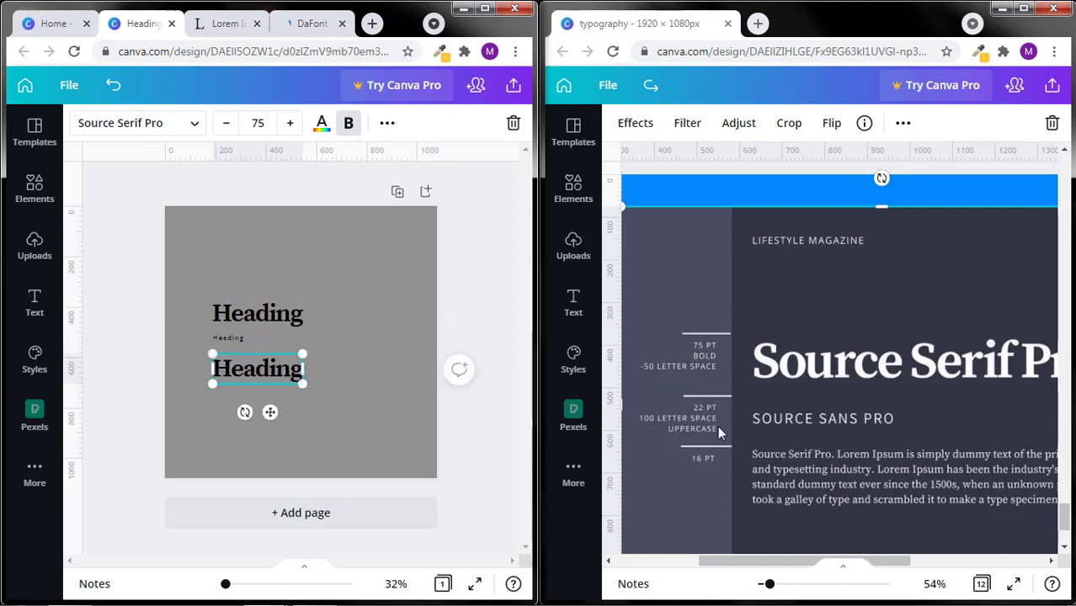
double_click(269, 375)
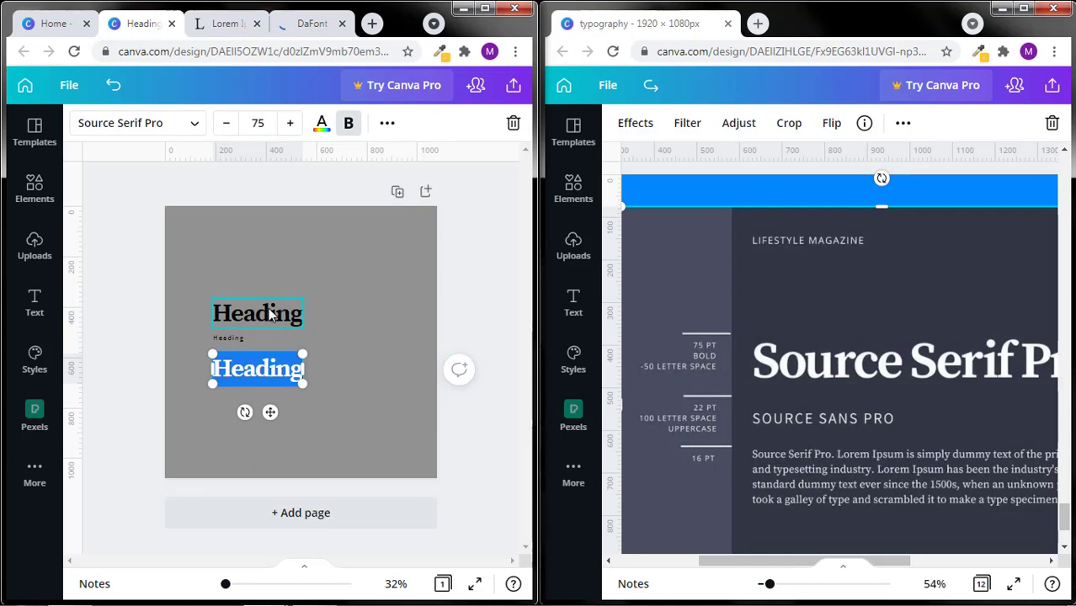
double_click(232, 337)
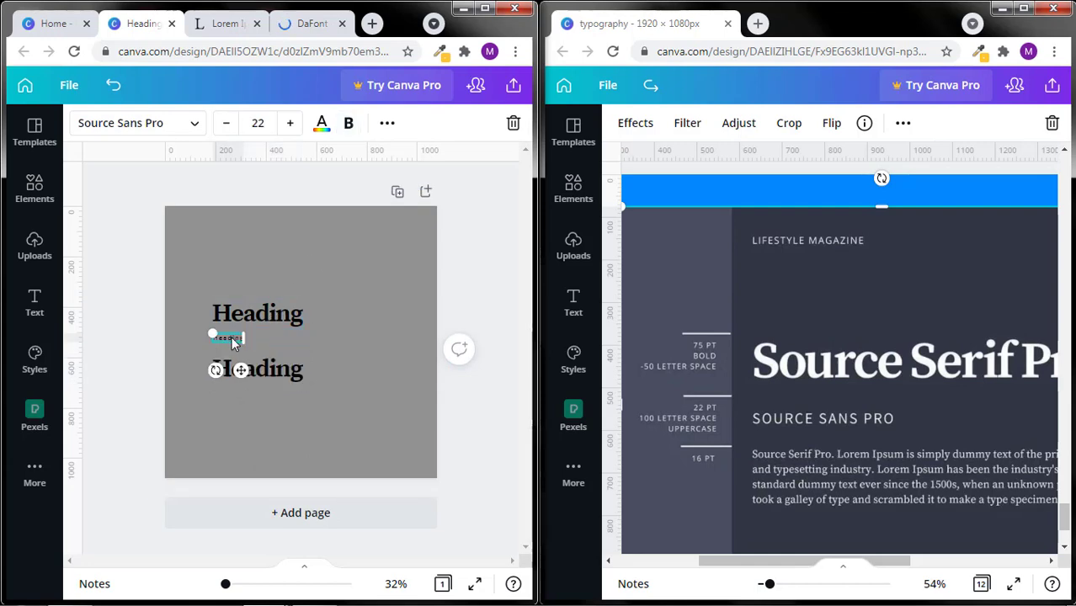
Set the lower heading copy's font size to 16 and turn off its bold.
click(296, 376)
double_click(291, 369)
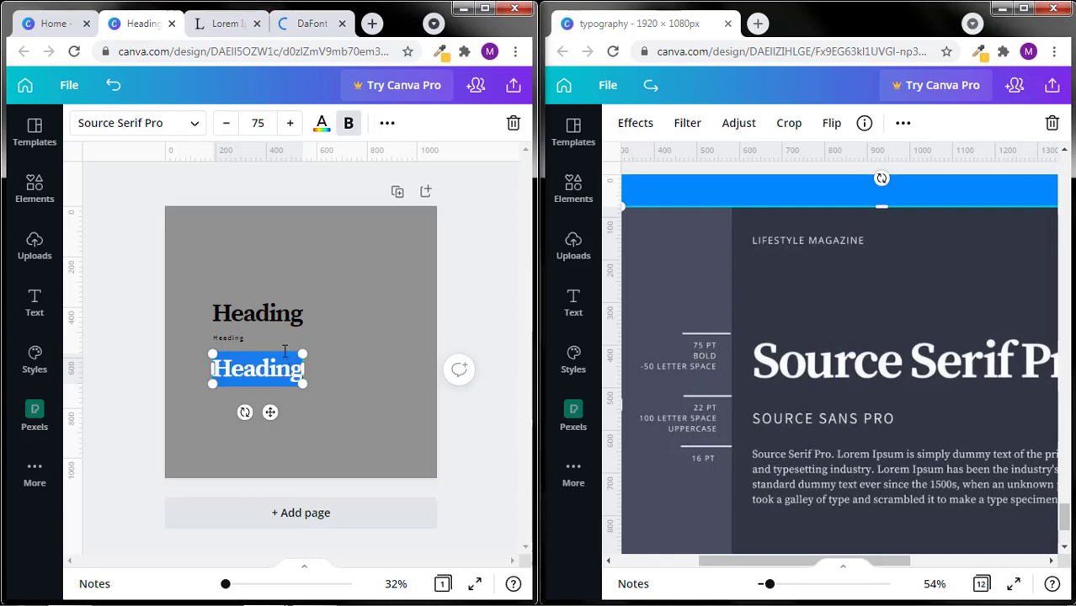
click(260, 123)
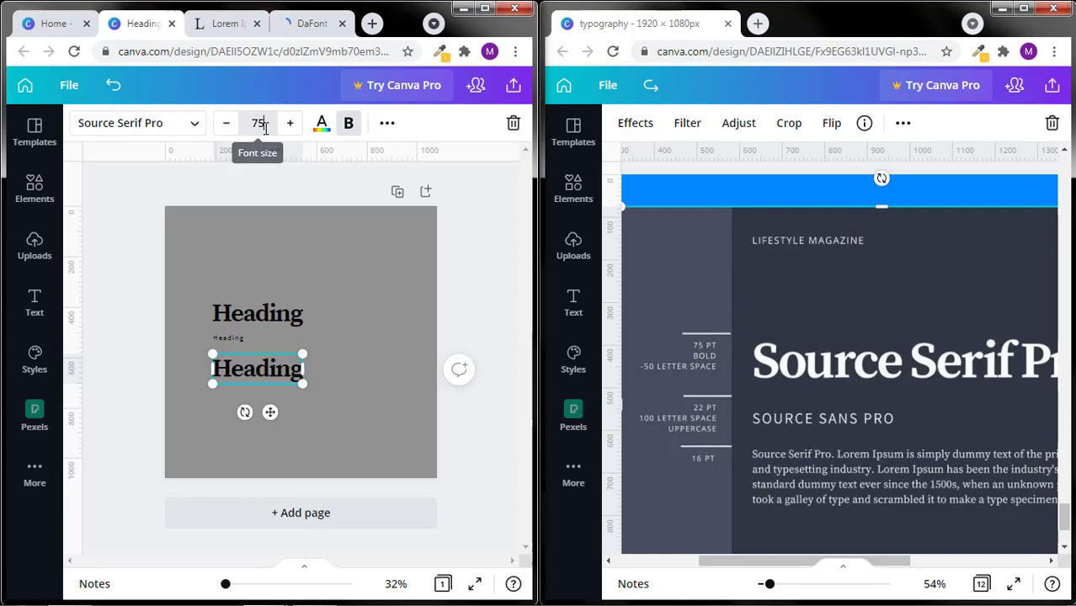
text(16)
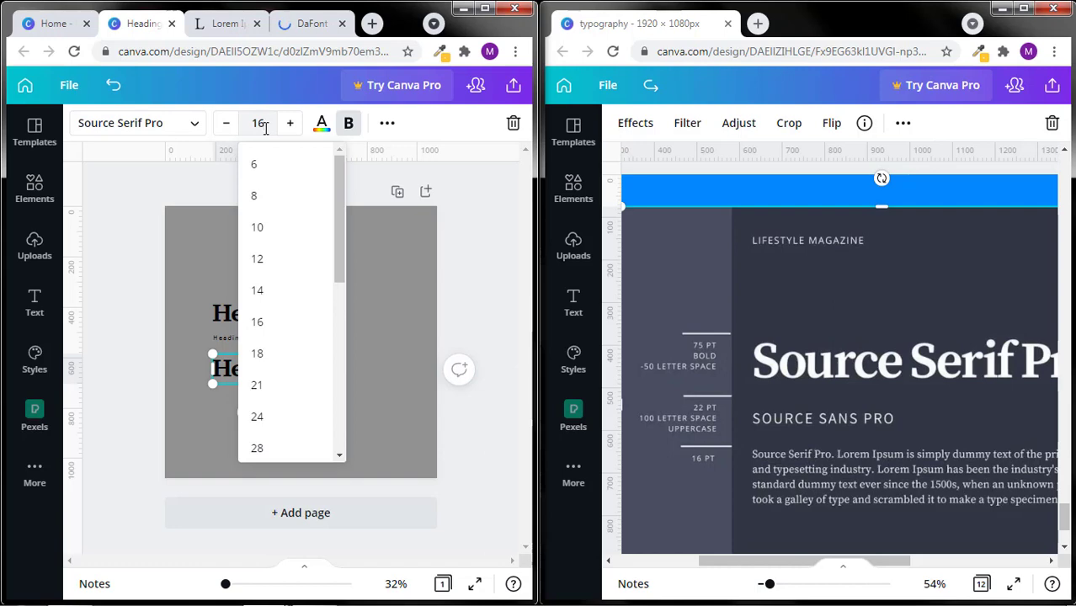
key(Return)
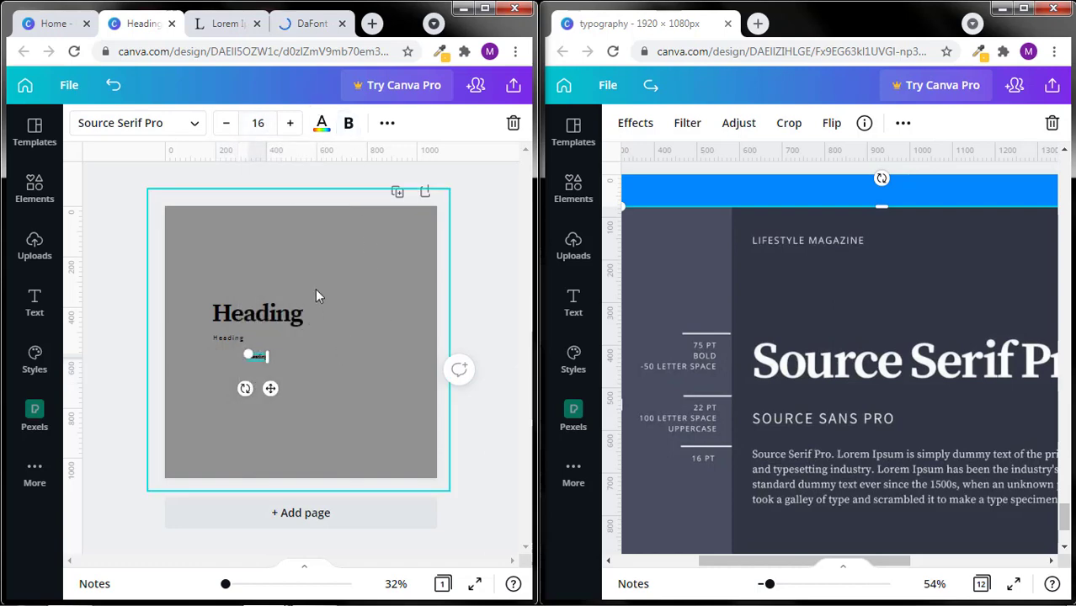
Maximize the design window and move the 16-point Source Serif Pro text under the left edge of the Source Sans Pro text.
click(485, 10)
drag(796, 589, 786, 590)
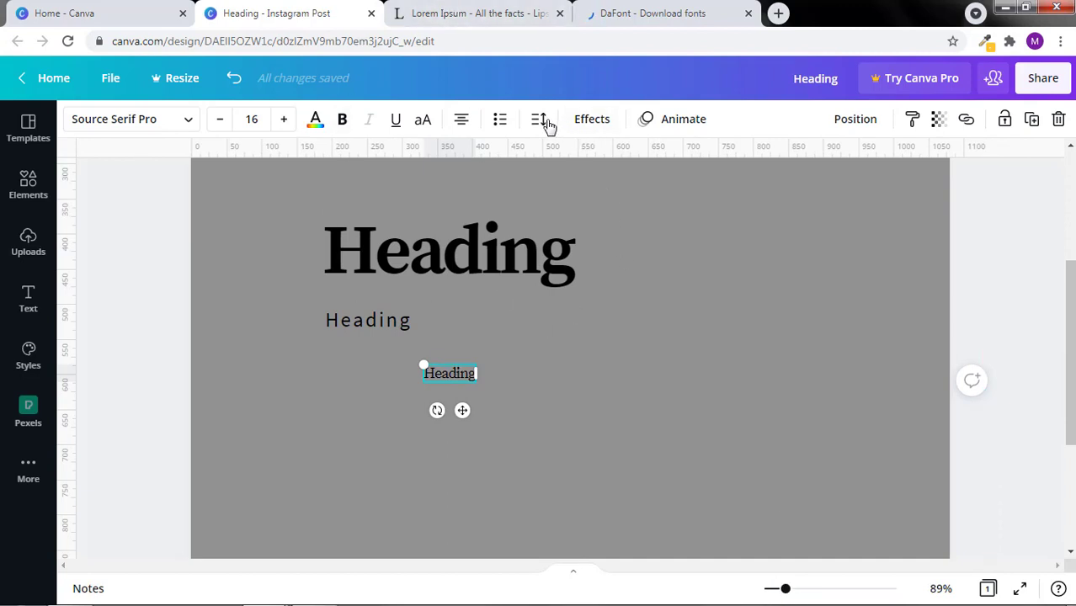
click(538, 120)
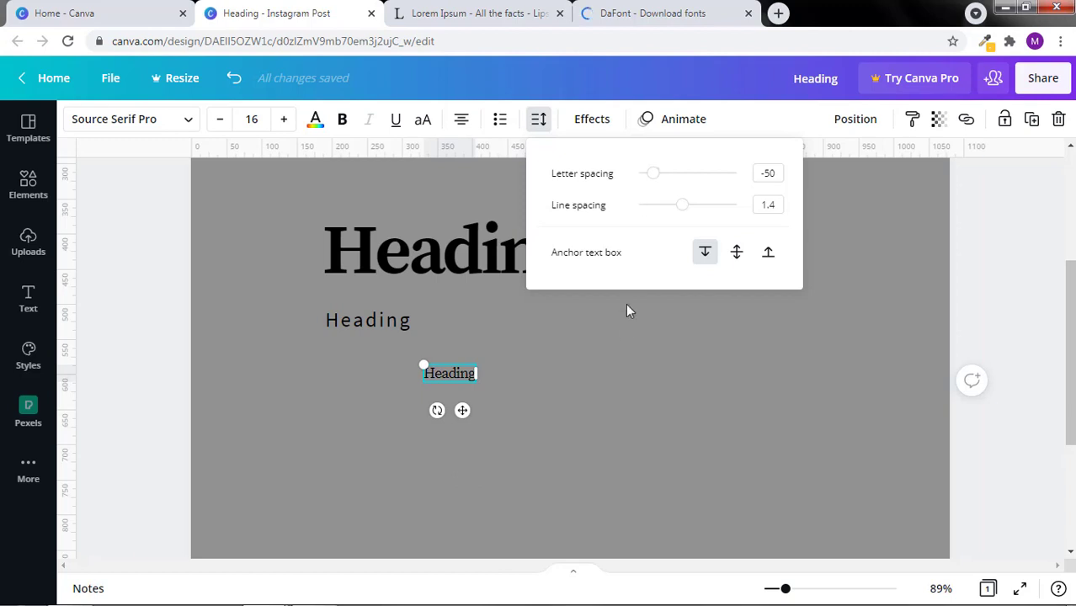
click(571, 365)
drag(450, 373, 360, 357)
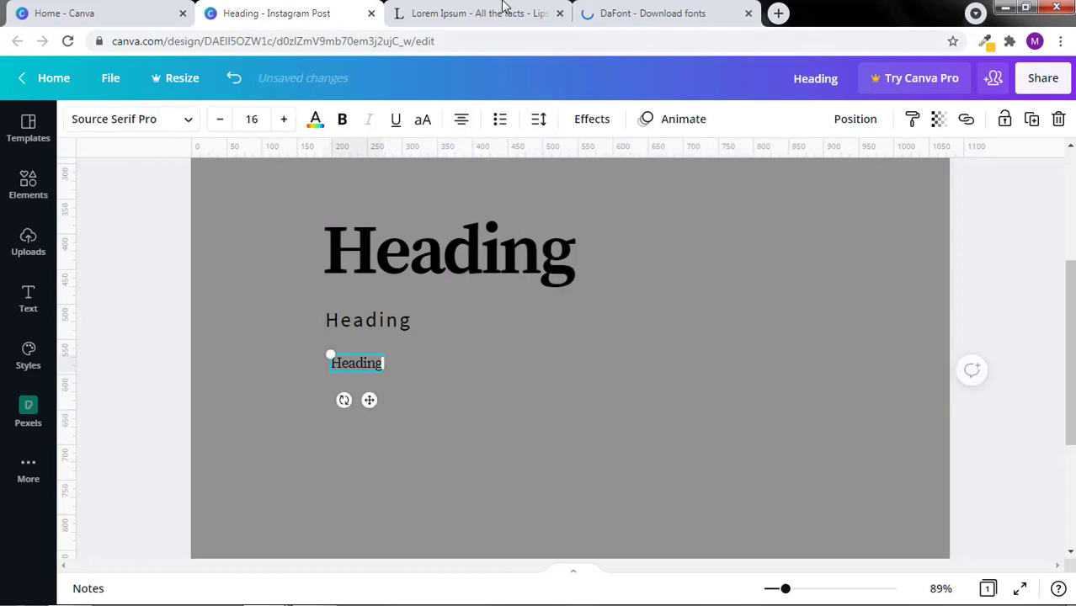
Copy the placeholder paragraph from the Lorem Ipsum site and paste it over the 16-point text in the design.
key(ctrl+Tab)
right_click(269, 352)
click(303, 363)
click(282, 13)
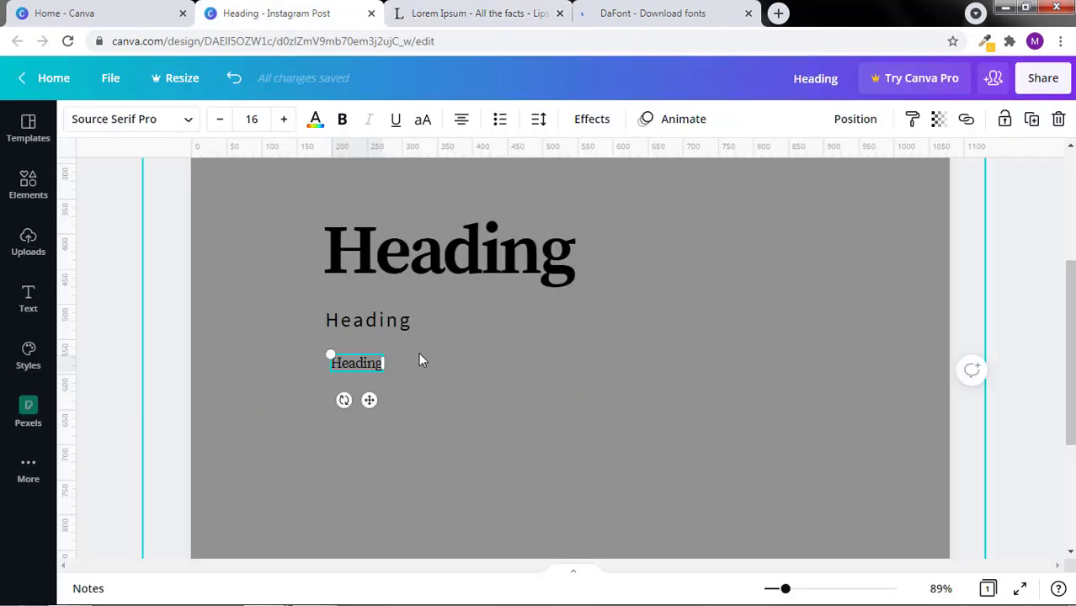
double_click(368, 363)
key(ctrl+v)
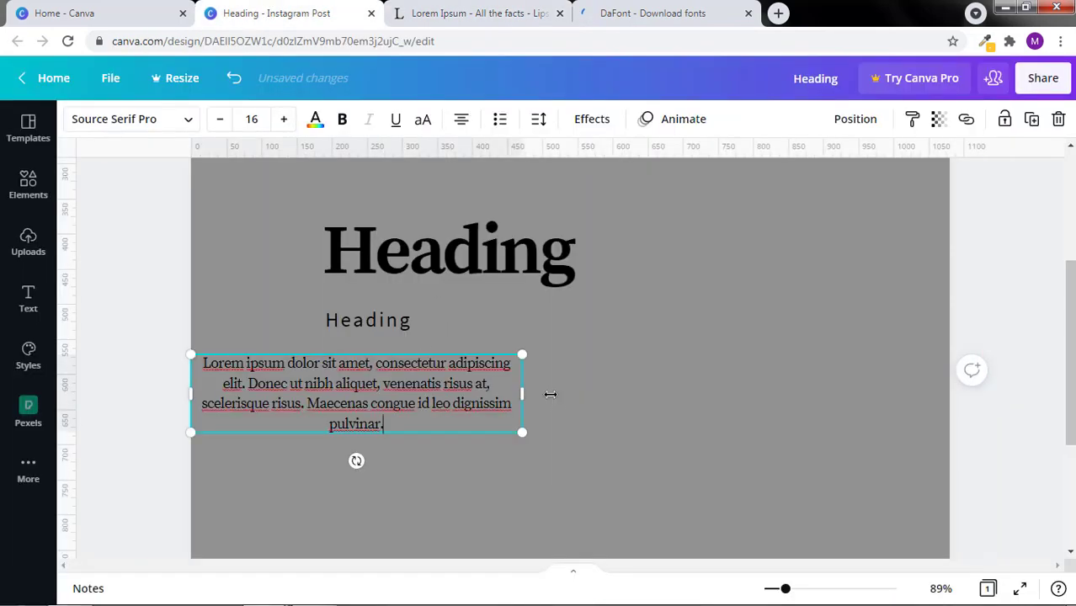
Left-align the lorem ipsum paragraph, narrow its box to three lines and line it up under the heading's left edge.
key(ctrl+a)
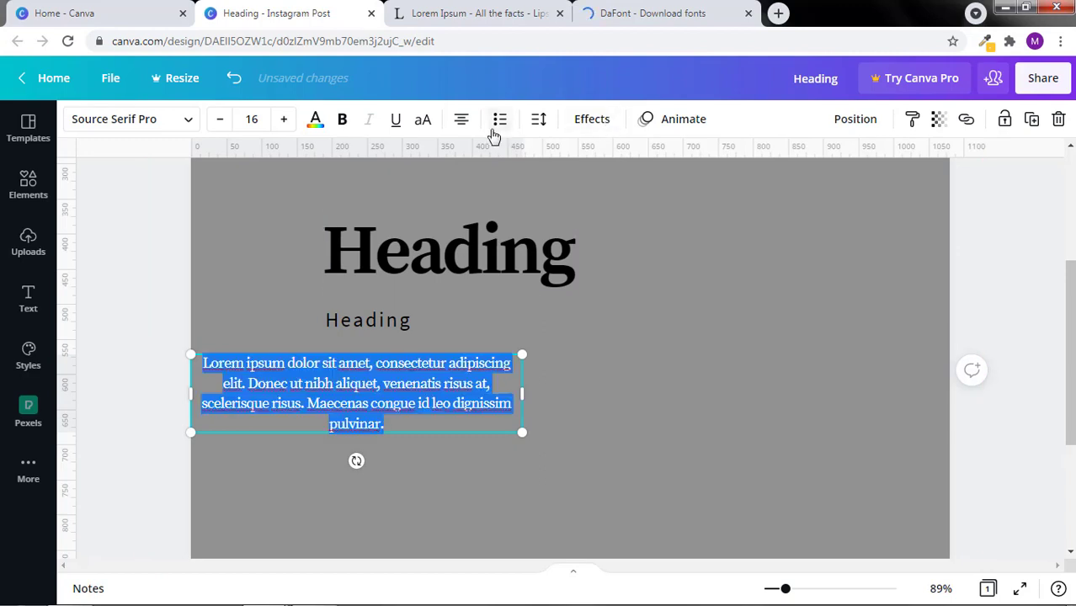
click(461, 119)
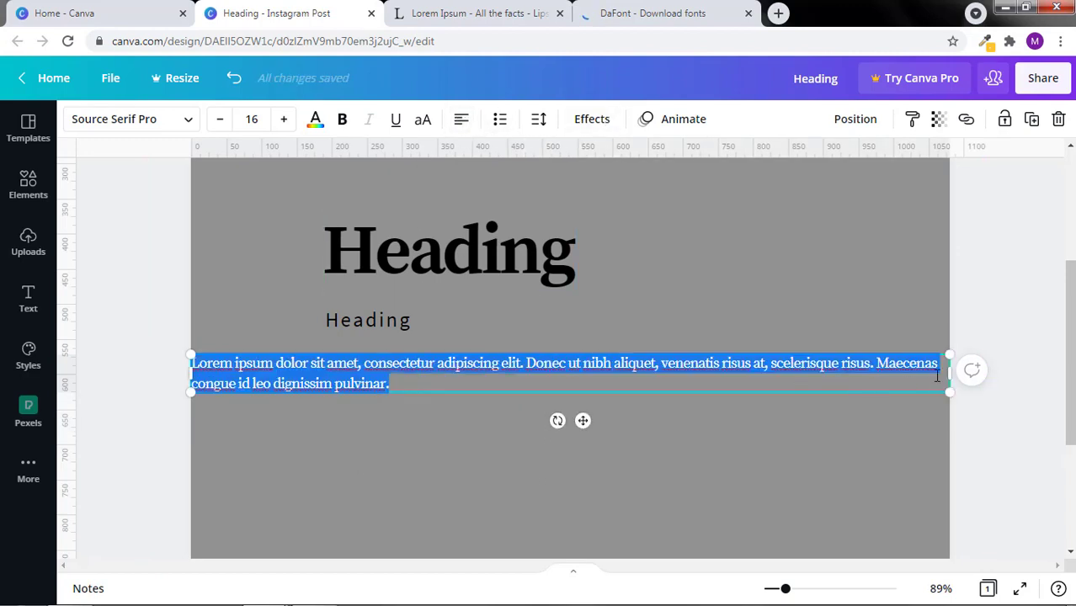
drag(950, 370, 552, 399)
click(542, 359)
drag(350, 384, 483, 389)
click(775, 305)
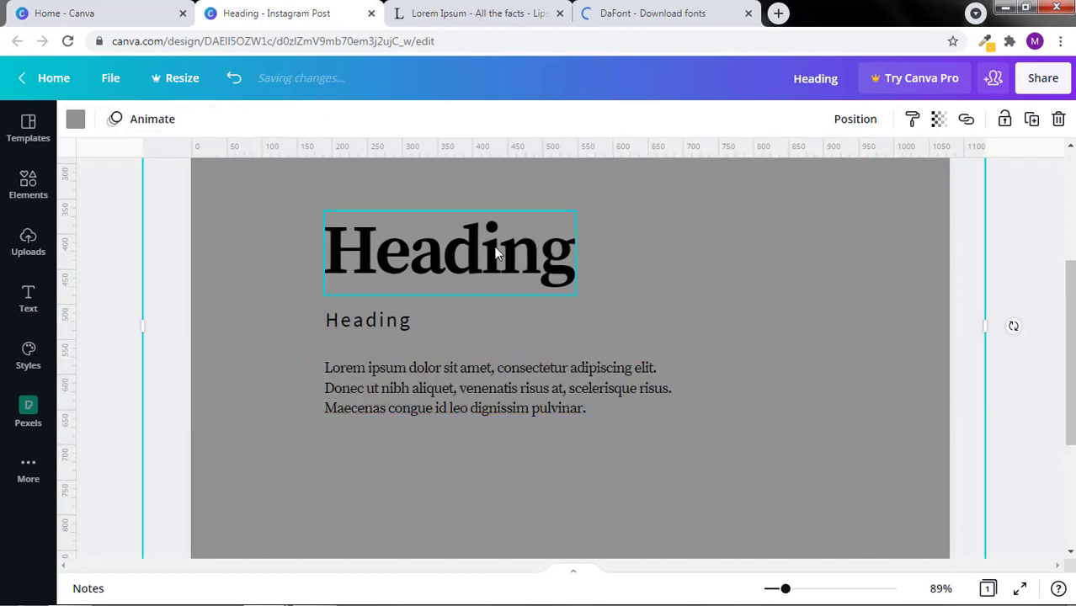
Recolor the large heading, the small heading and the lorem ipsum paragraph white.
drag(274, 185, 601, 452)
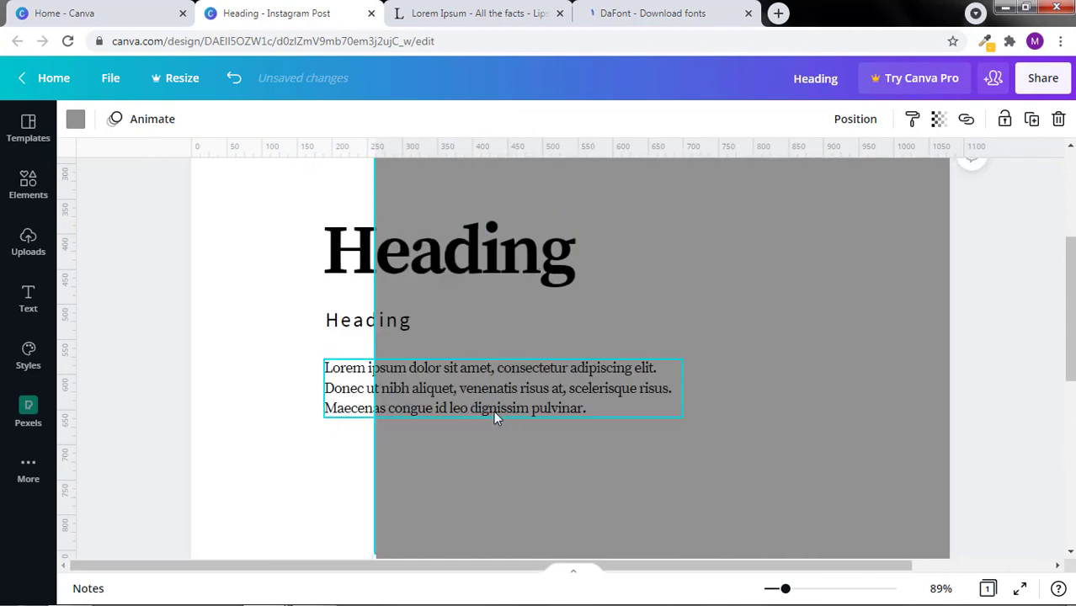
key(ctrl+z)
click(379, 271)
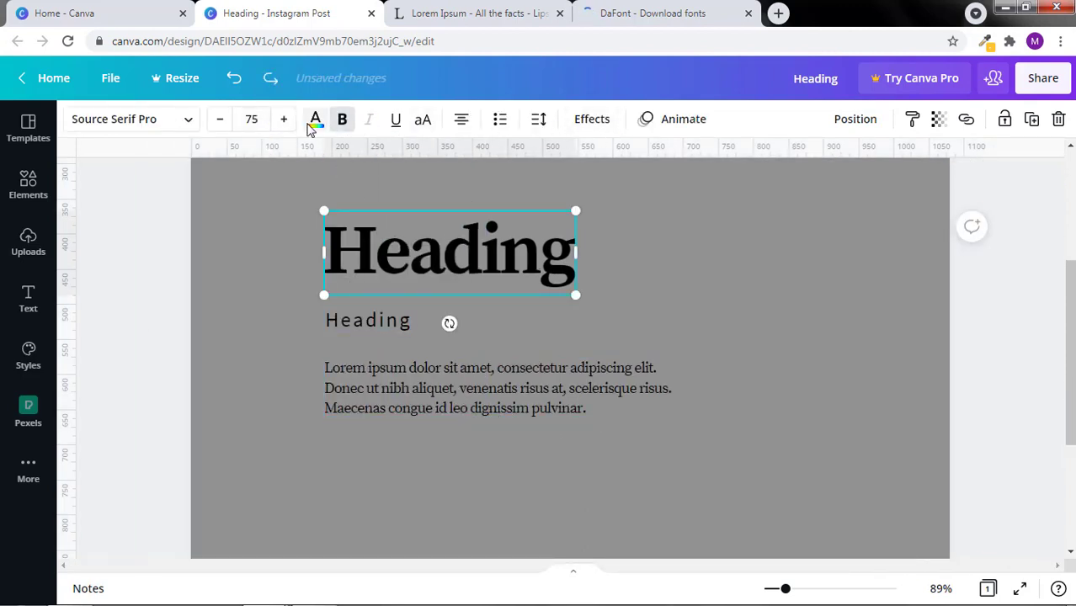
click(315, 118)
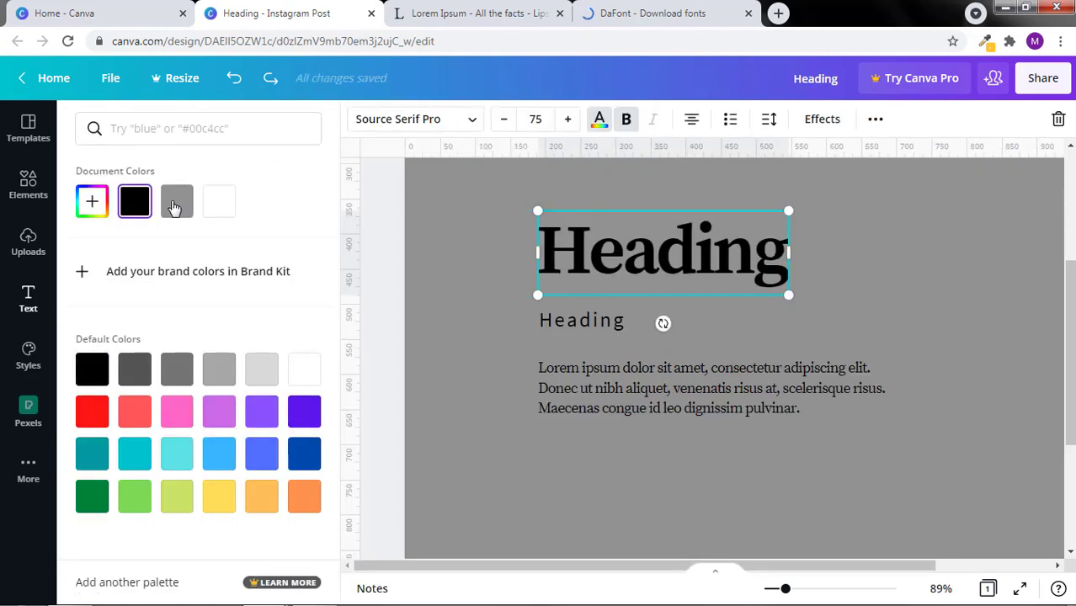
click(219, 200)
click(581, 322)
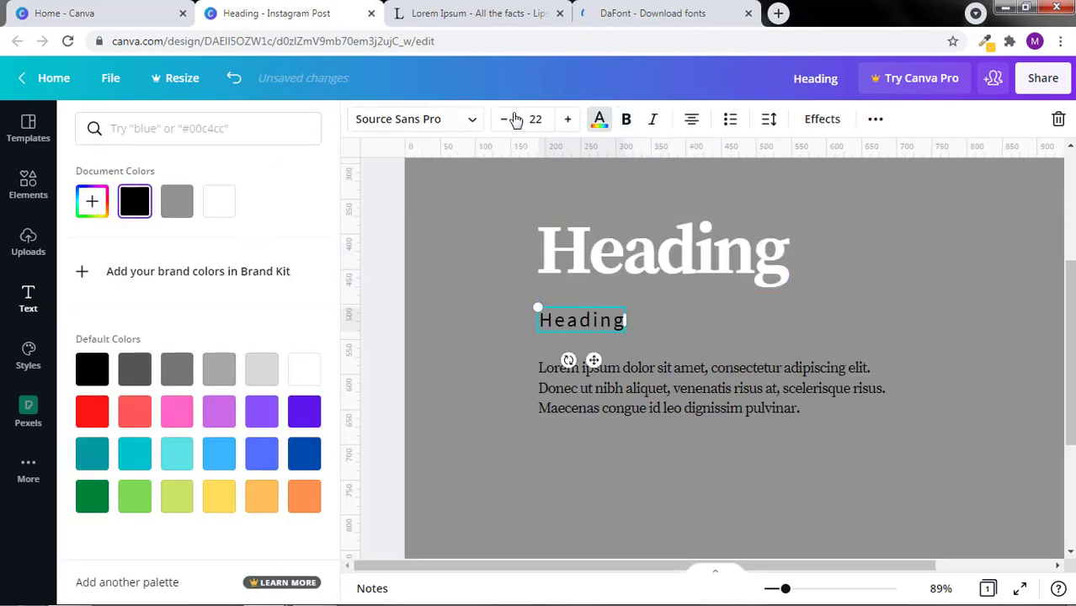
click(219, 200)
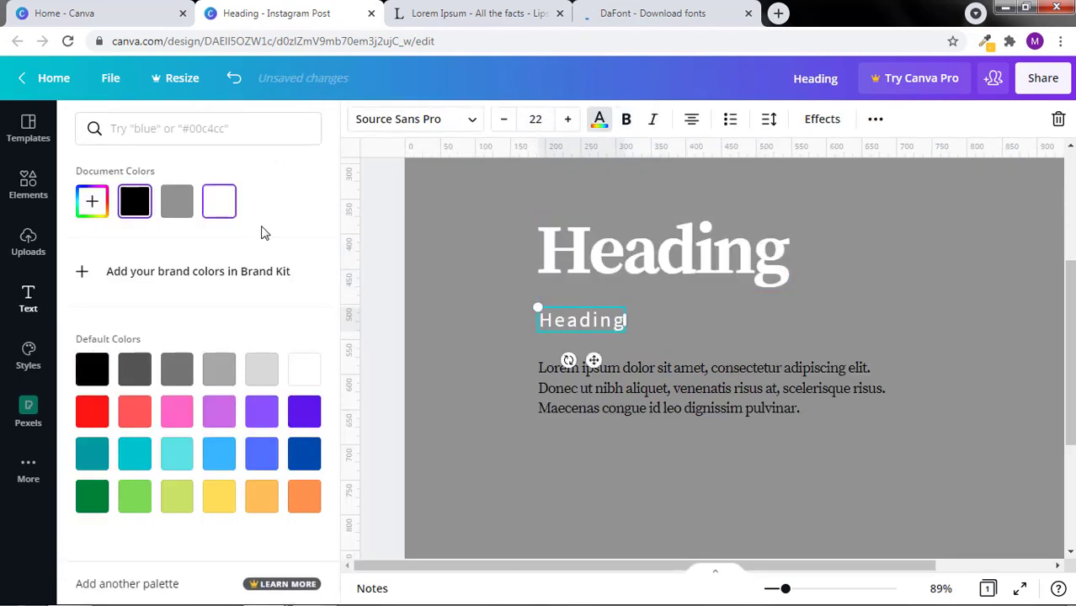
click(686, 373)
click(217, 206)
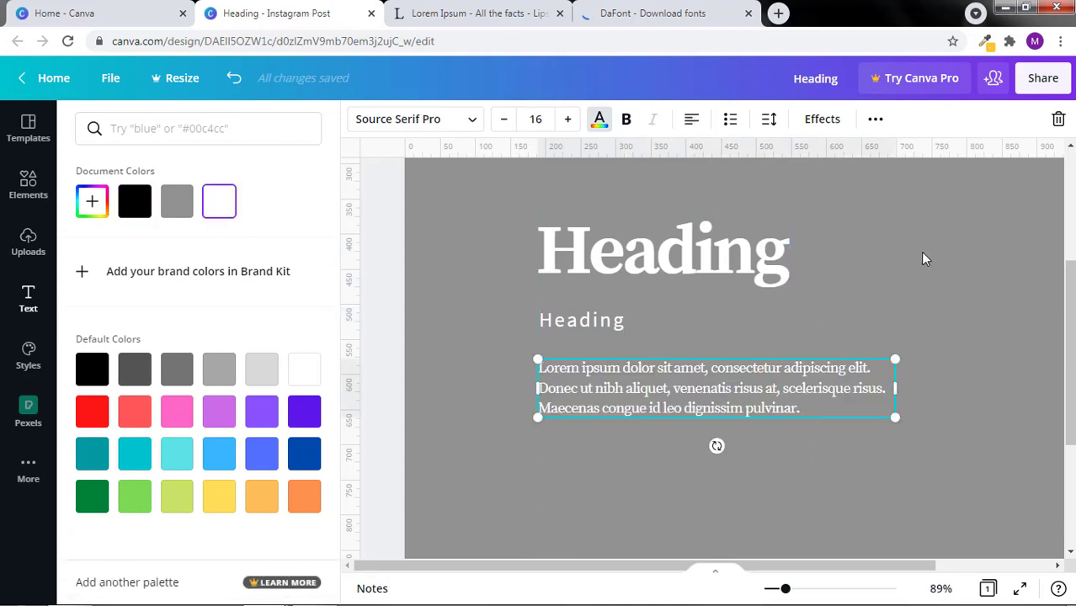
click(922, 253)
Change the small text to "SubHeading" and realign it under the large heading's left edge.
click(329, 326)
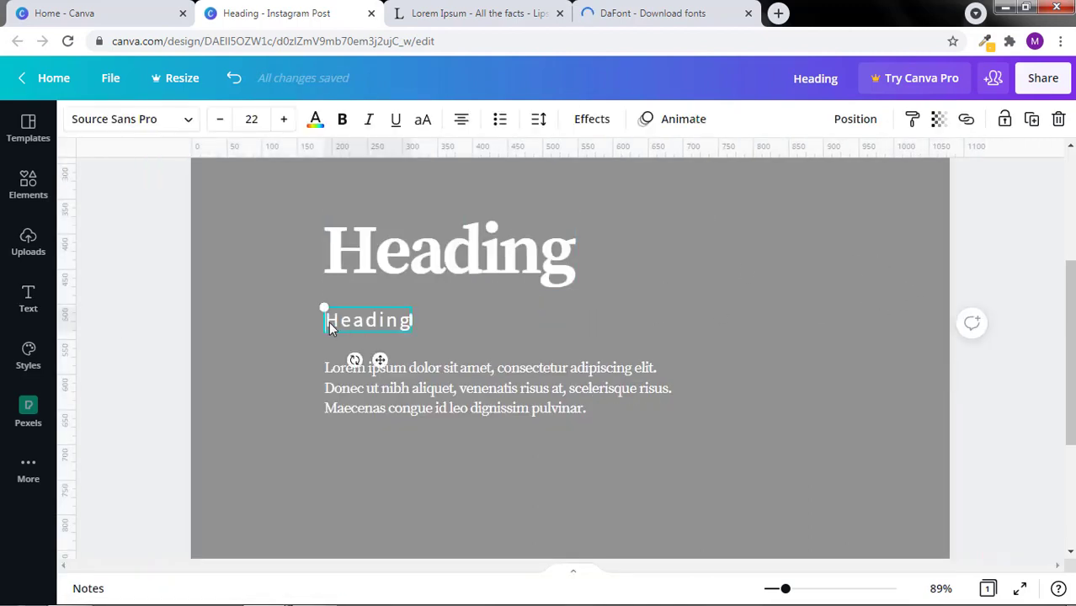
text(Sub)
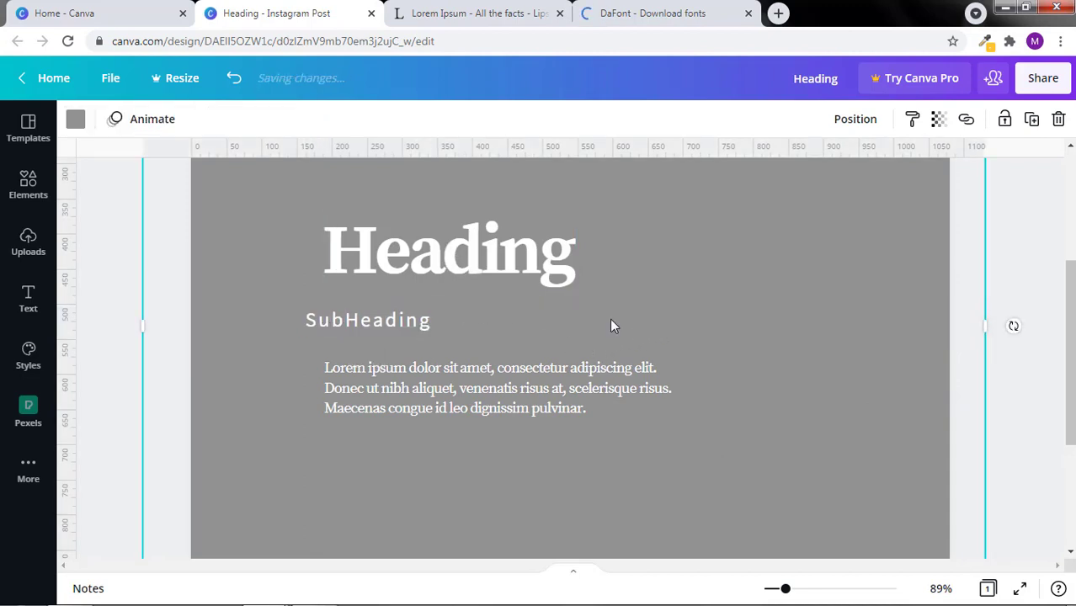
drag(341, 318, 363, 318)
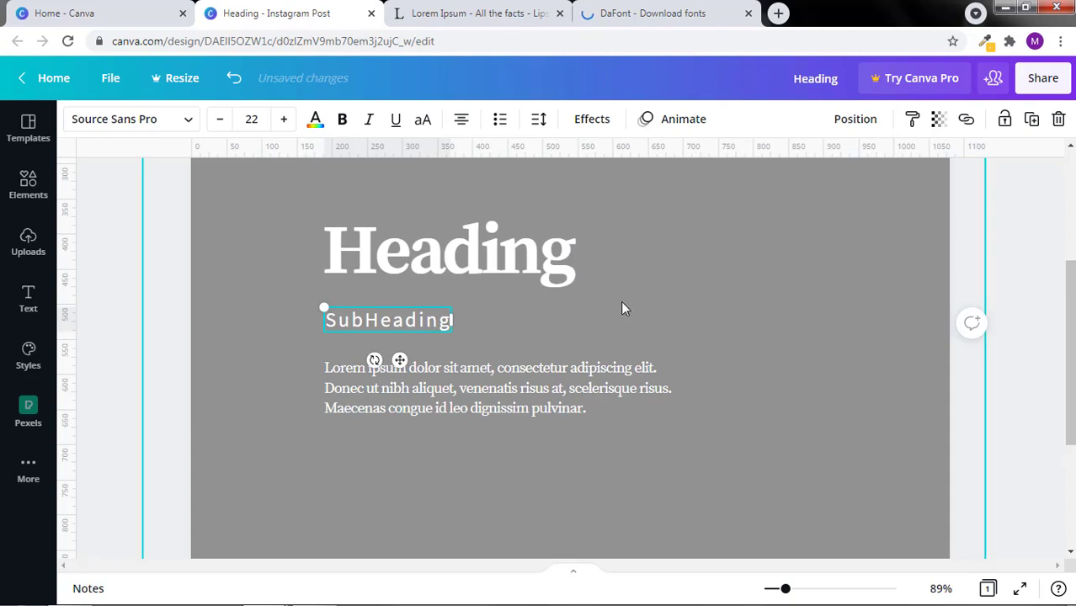
drag(781, 589, 781, 589)
click(773, 525)
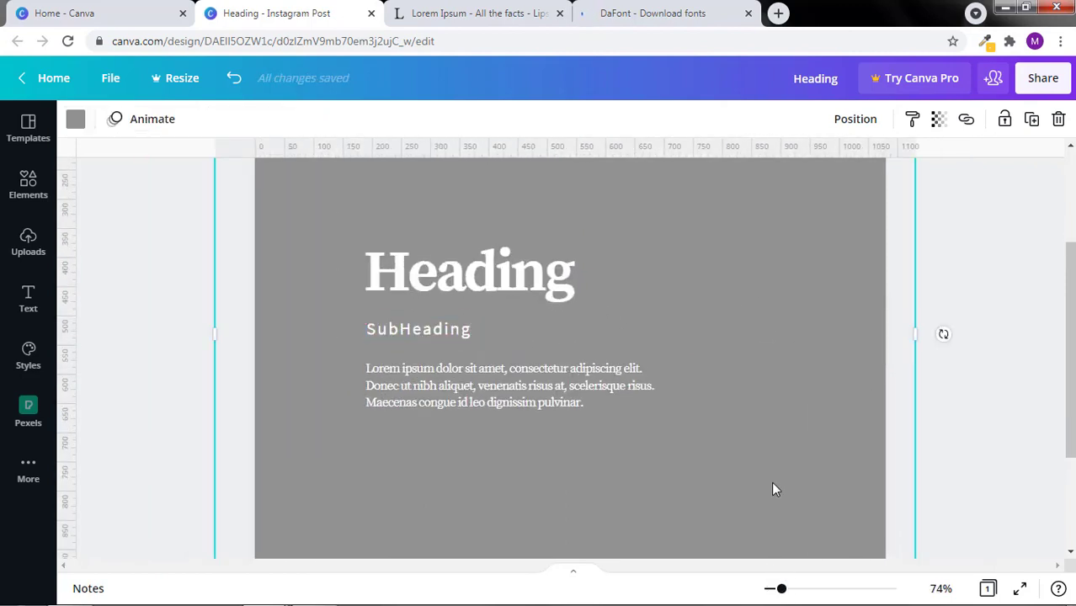
click(1028, 313)
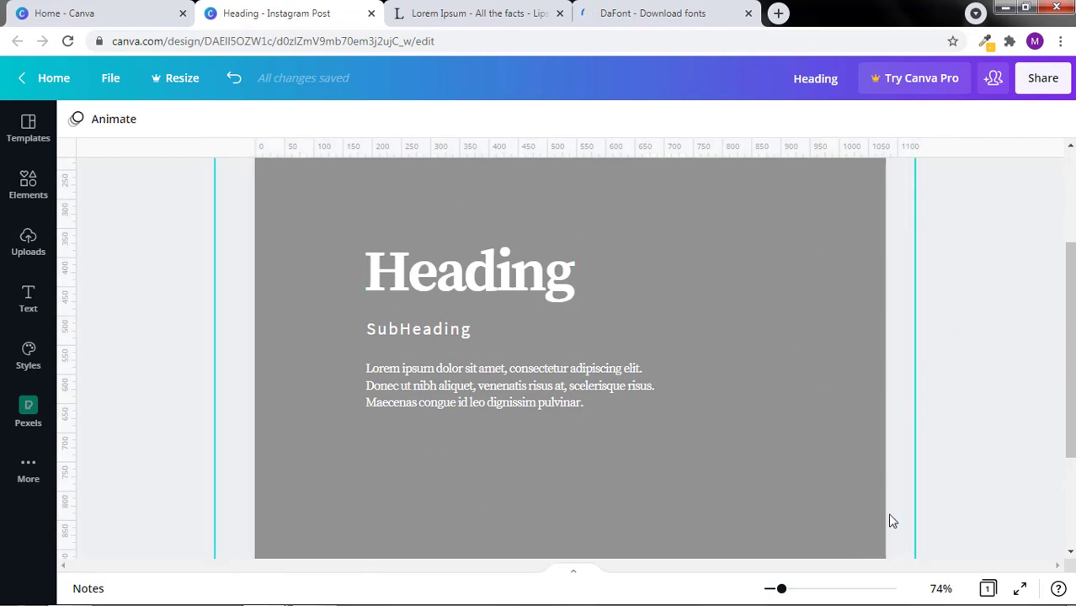
drag(778, 589, 780, 589)
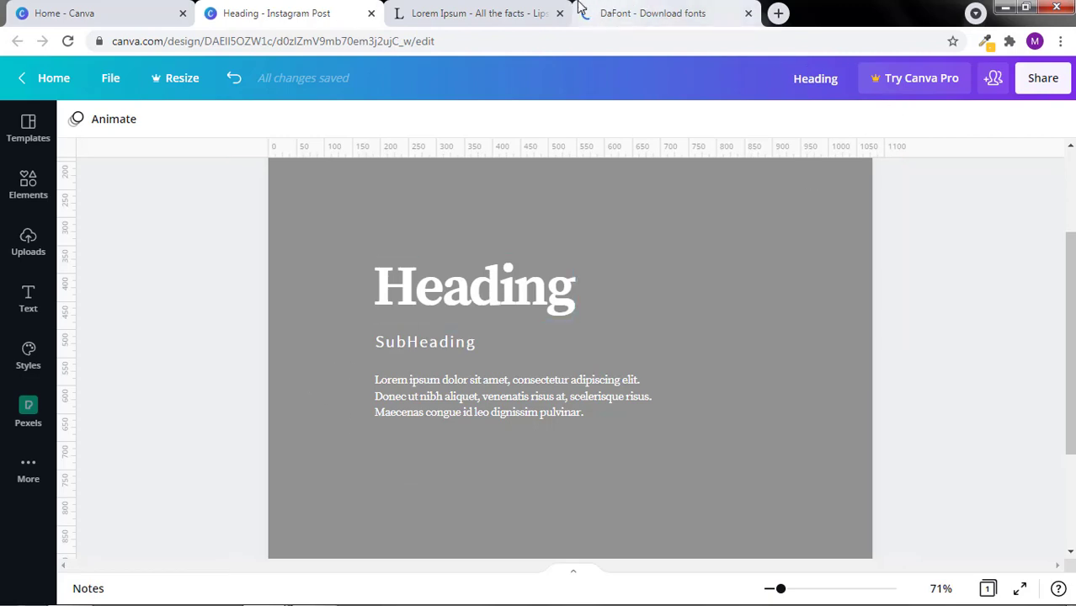
Close the DaFont page and add a blank second page to the design.
click(749, 14)
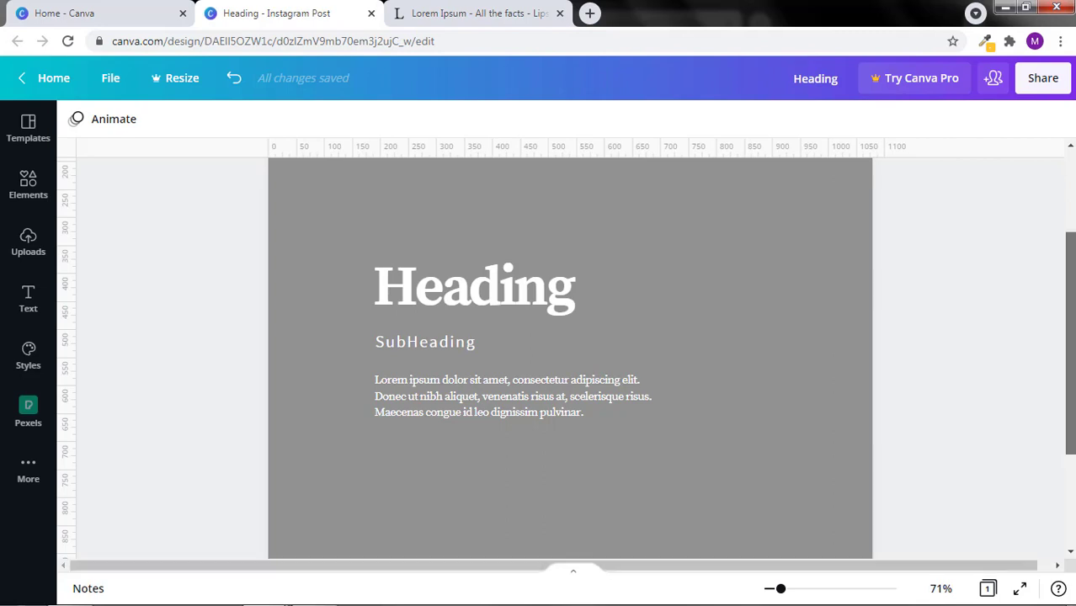
scroll(1071, 297, up, 2)
drag(1072, 297, 1047, 436)
click(600, 531)
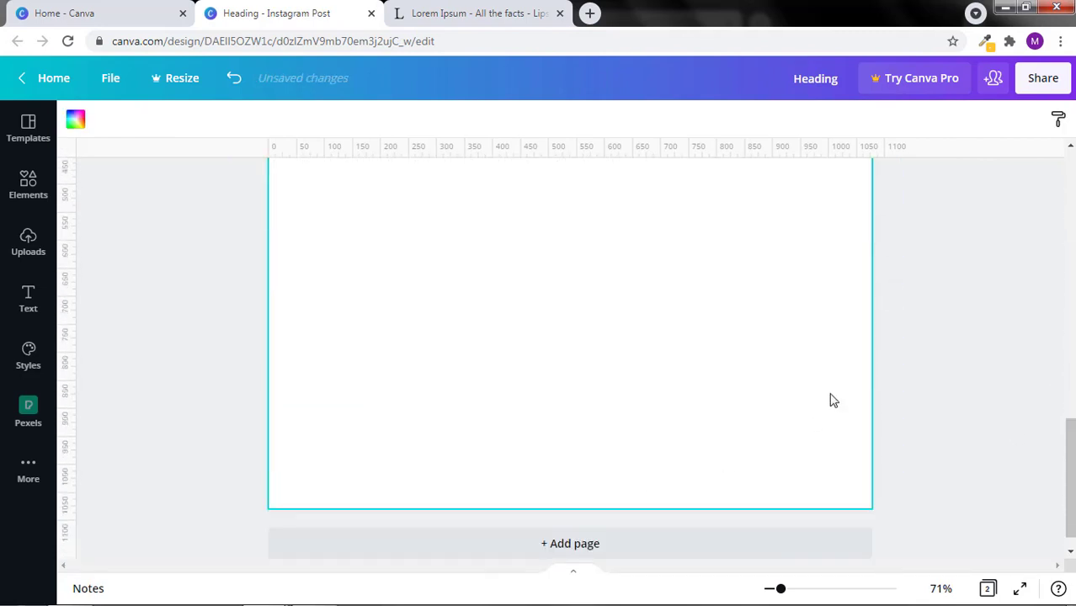
Recolor the large heading on the first page dark blue from the default colors.
drag(1072, 431, 1070, 230)
click(725, 252)
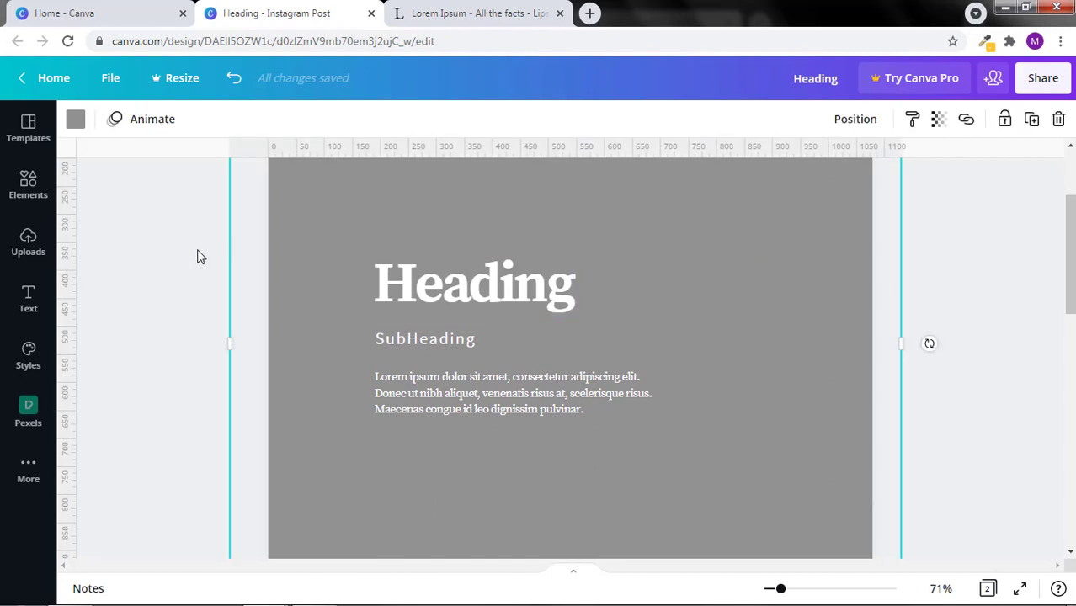
click(149, 249)
click(391, 225)
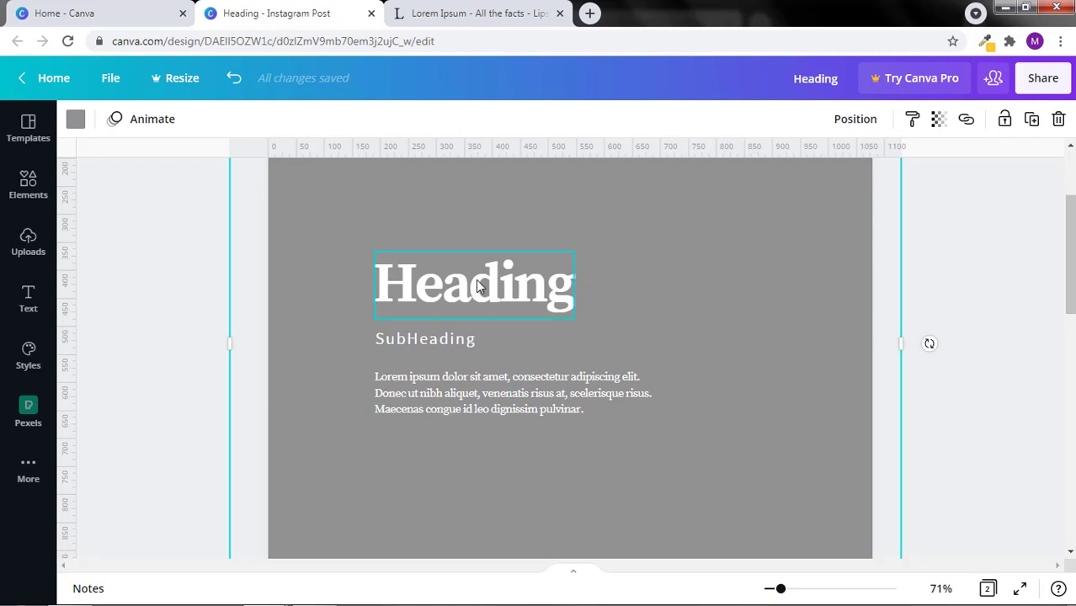
click(534, 292)
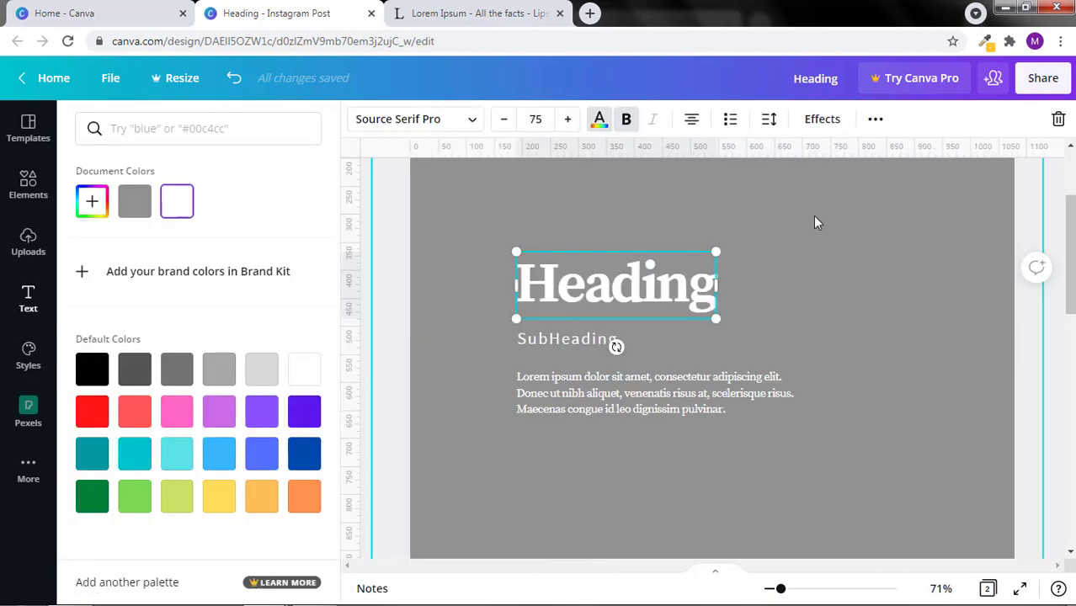
click(304, 454)
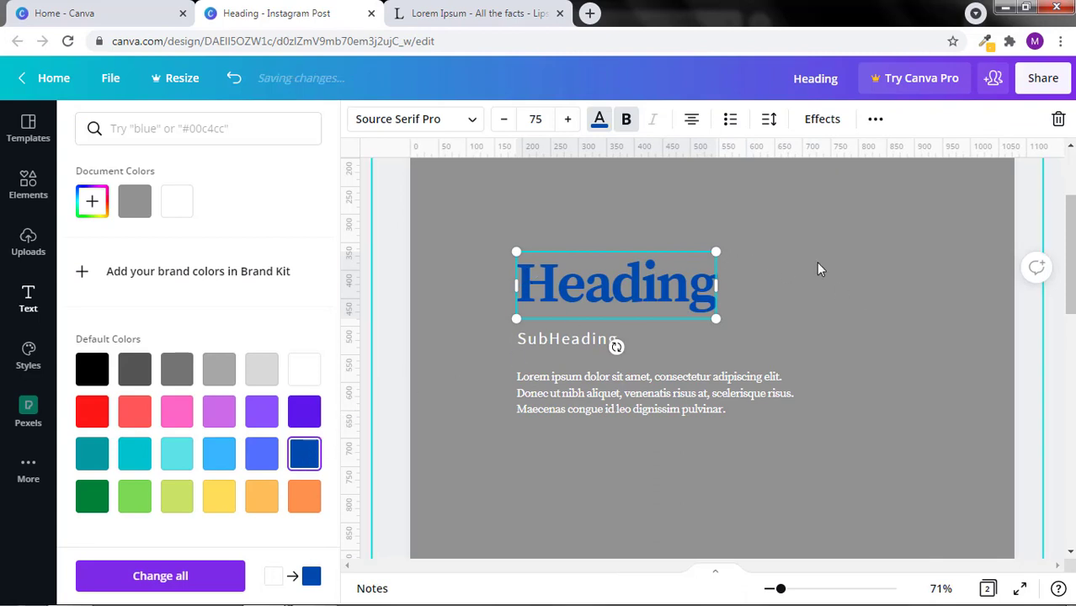
Apply the same dark blue to the SubHeading text.
click(633, 335)
click(445, 336)
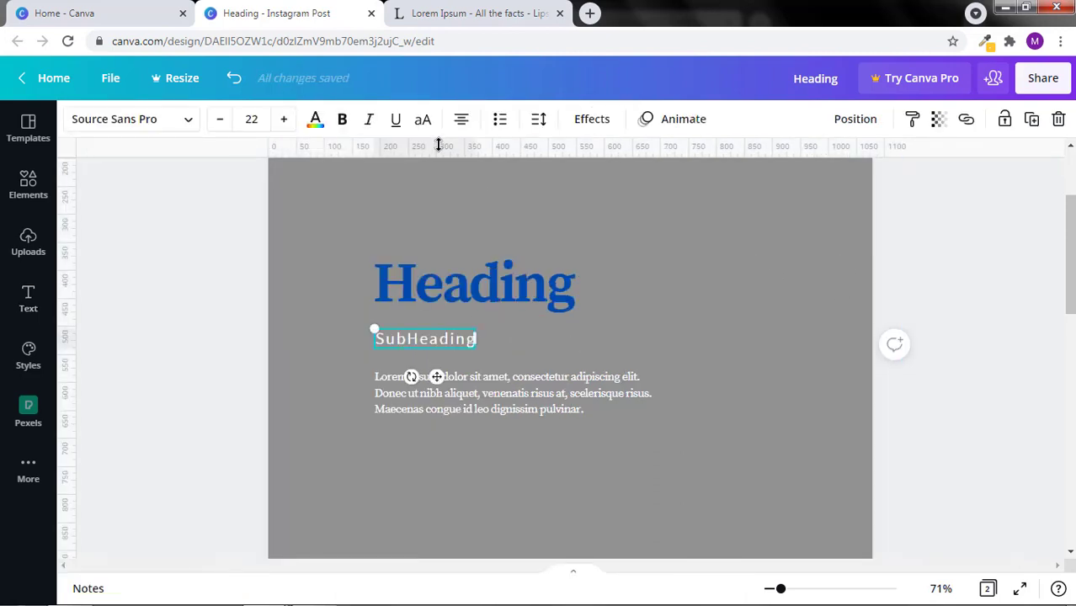
click(313, 122)
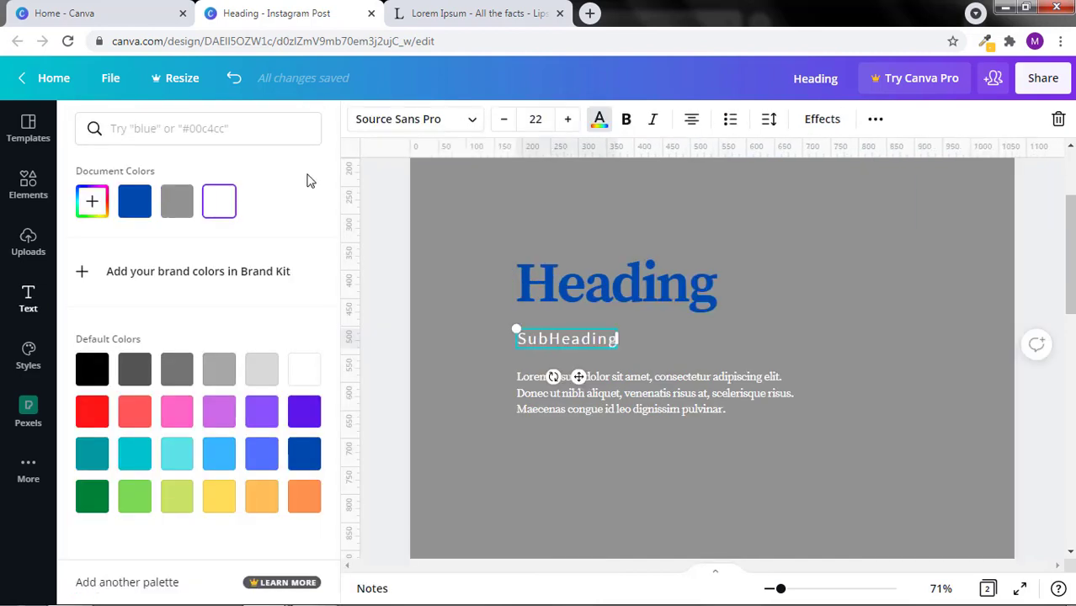
click(305, 454)
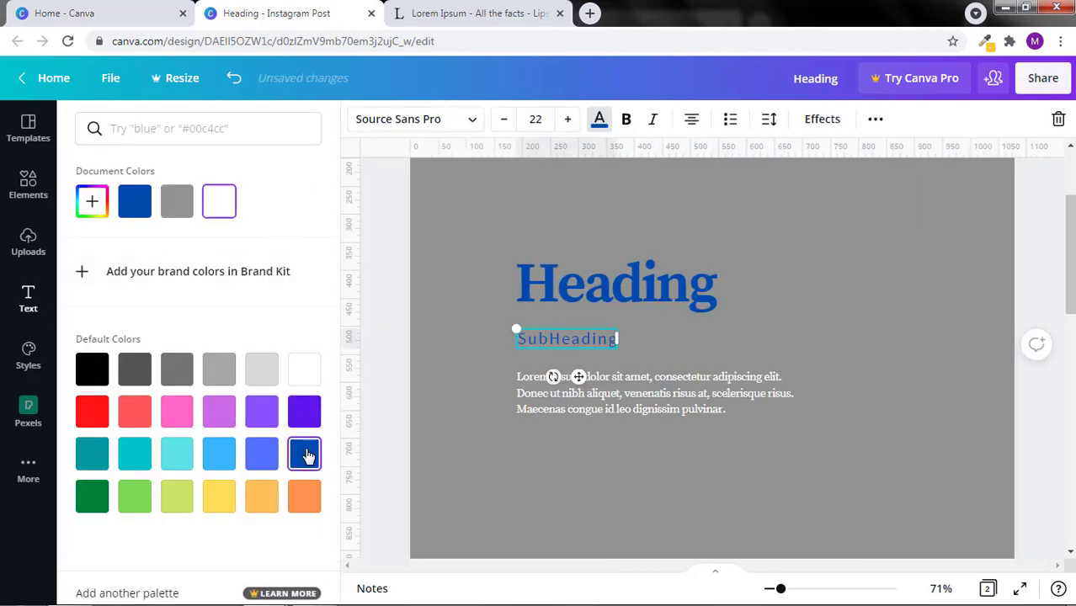
Duplicate the Lorem ipsum body paragraph directly below the original and select all of the copy's text.
click(644, 400)
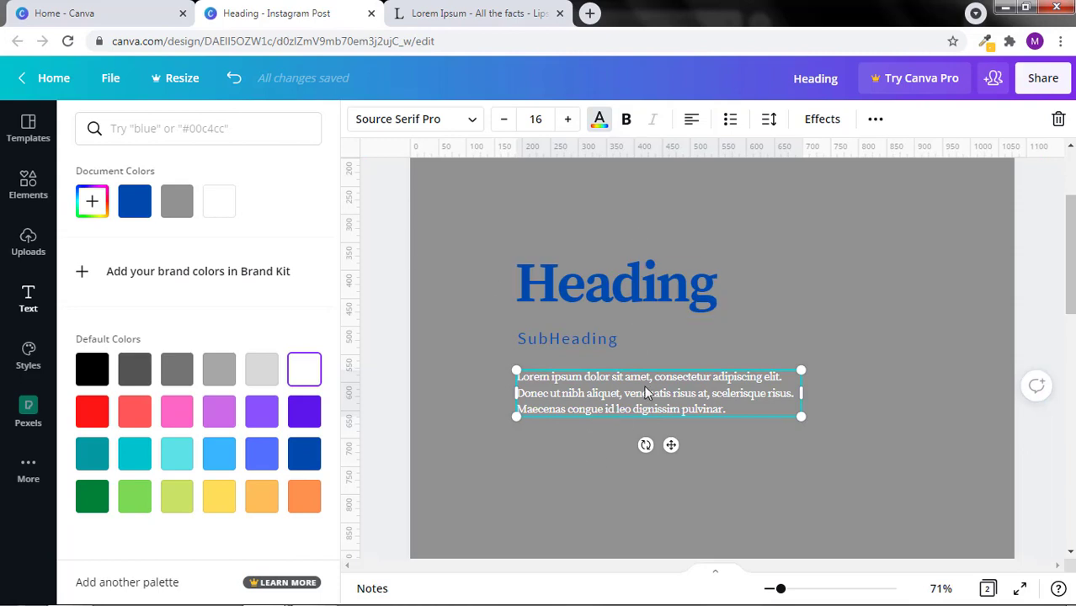
drag(661, 395, 657, 452)
triple_click(658, 464)
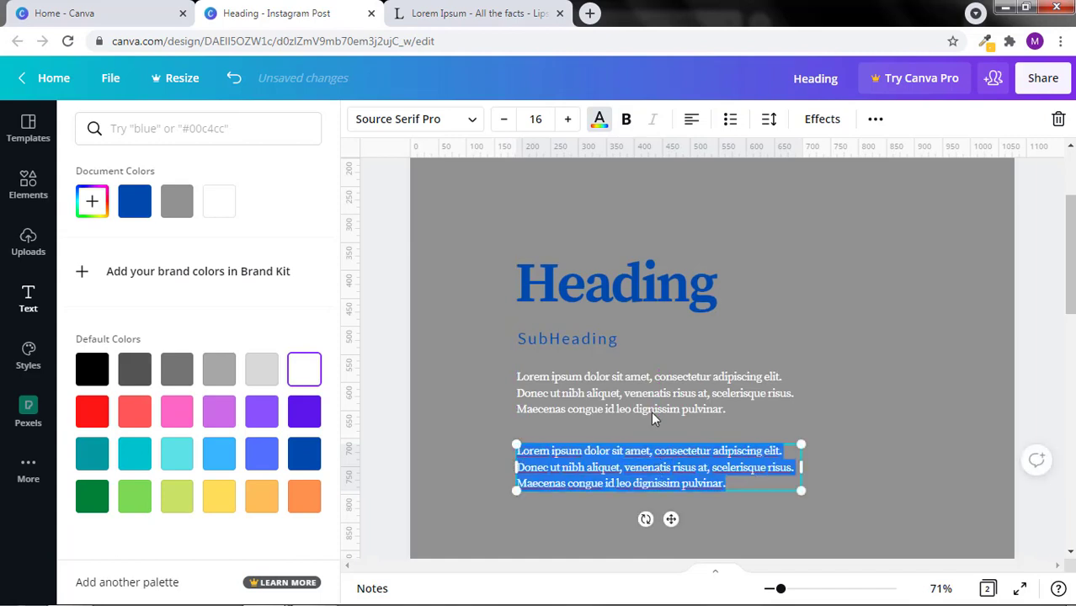
Browse the handwriting fonts and set the copied paragraph in Amsterdam One.
click(447, 119)
text(sour)
drag(329, 341, 307, 163)
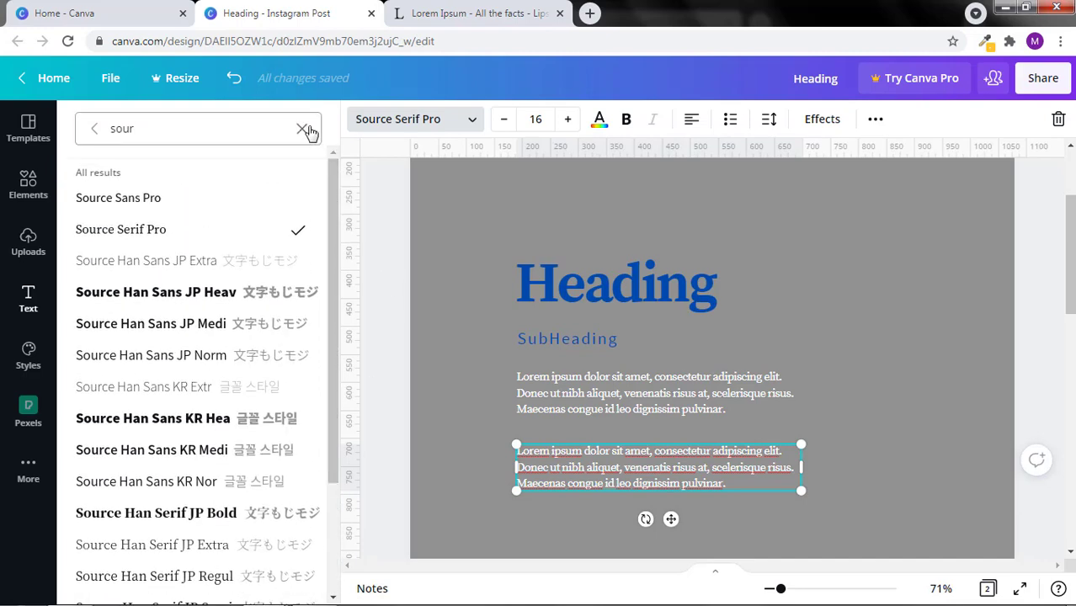
click(302, 128)
click(133, 168)
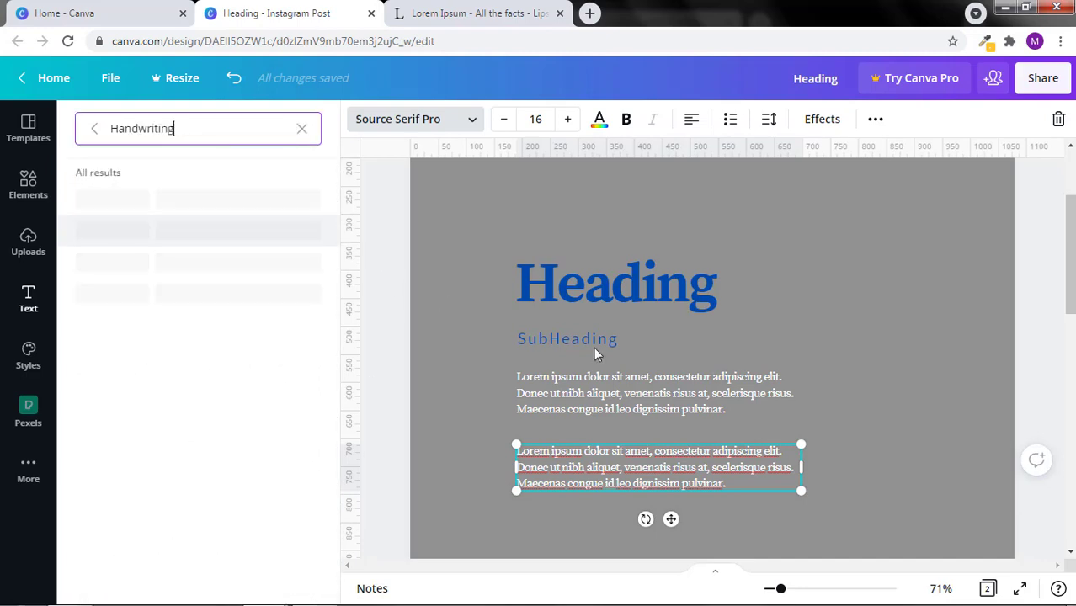
key(ctrl+a)
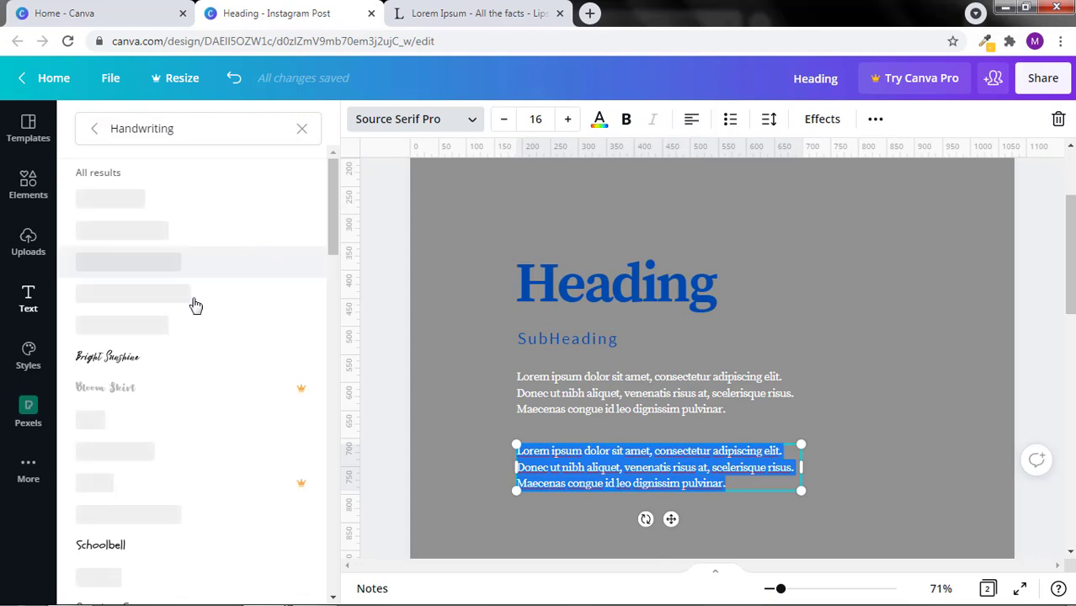
click(156, 261)
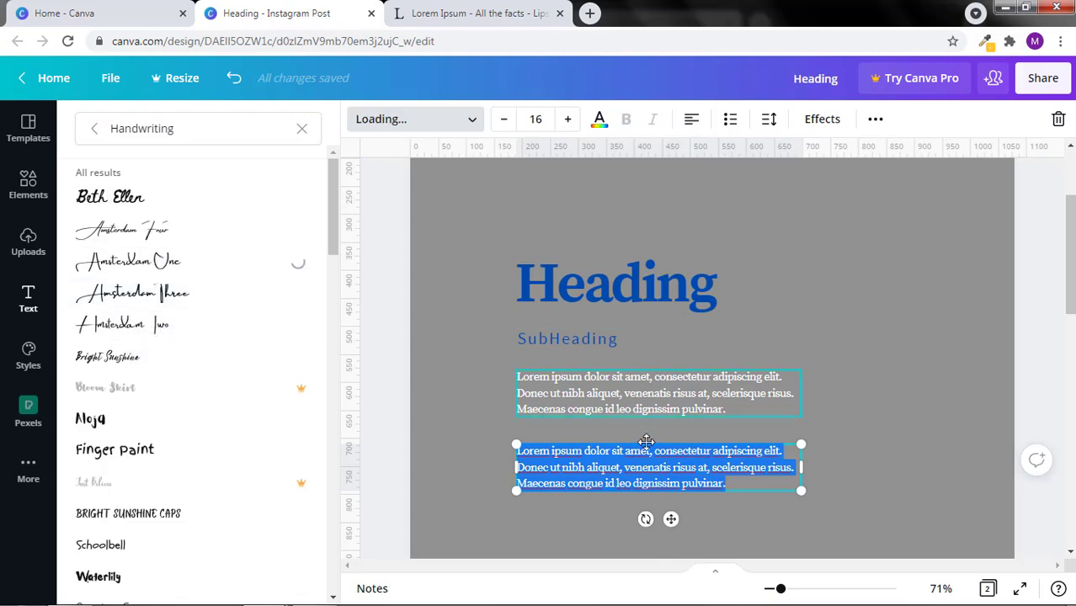
click(867, 431)
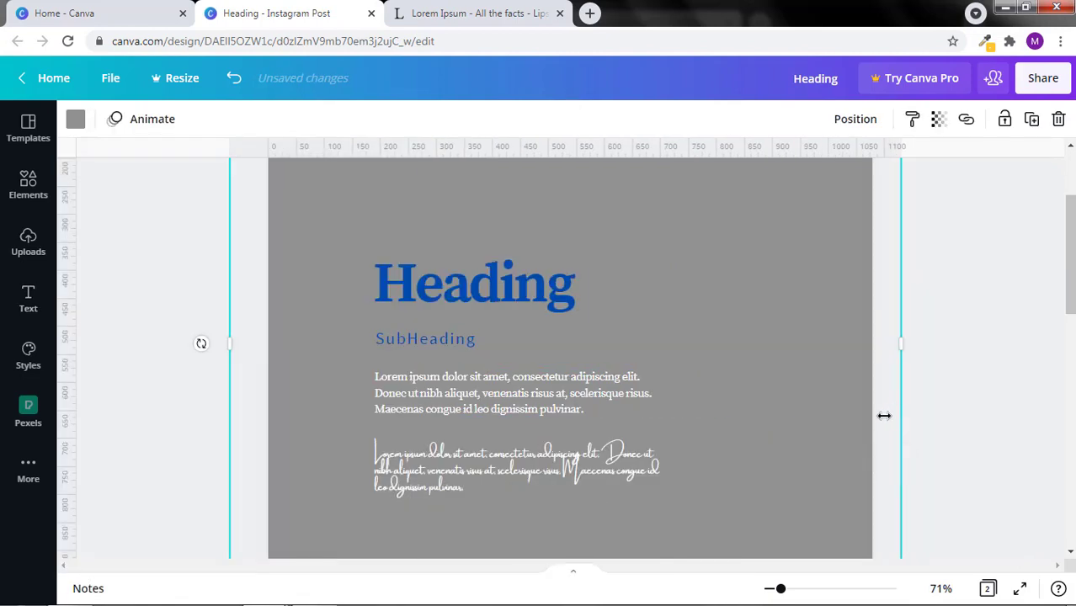
Compare the handwriting-font copy with the other text, and delete that copy.
click(551, 404)
click(595, 469)
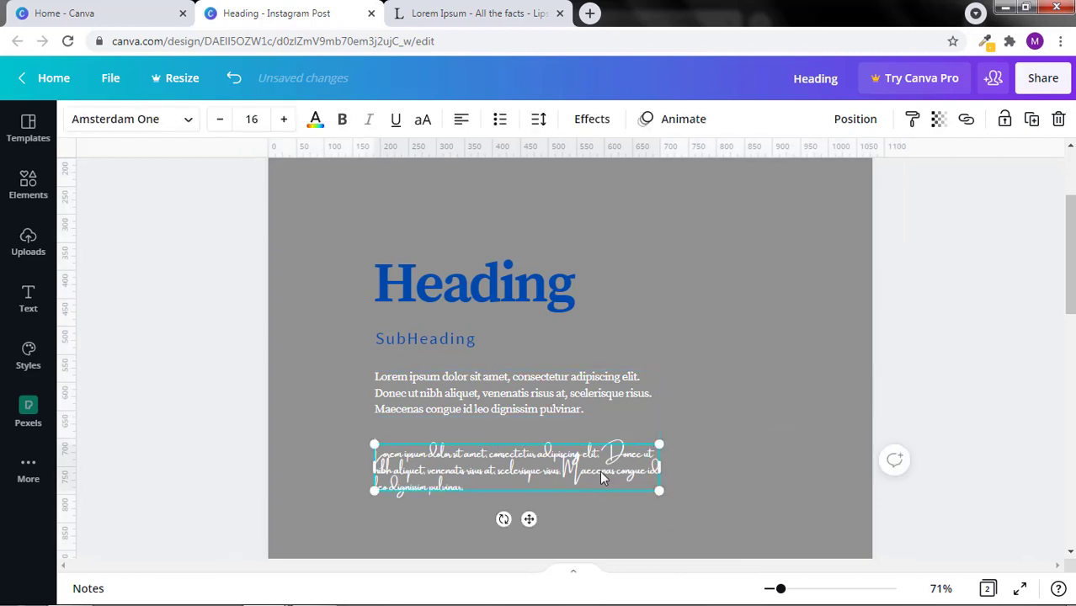
click(805, 323)
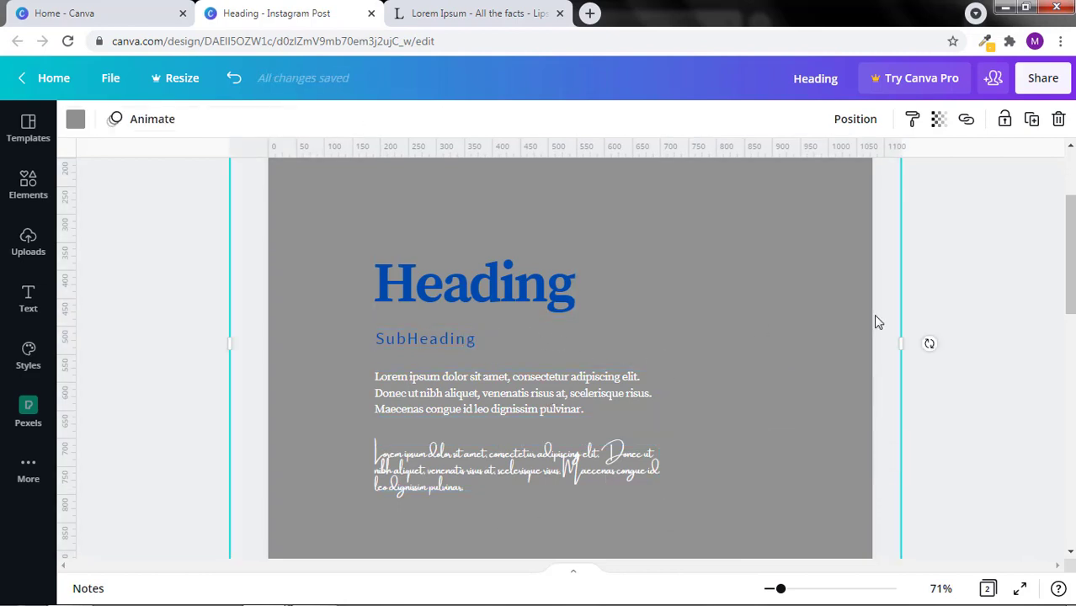
click(459, 284)
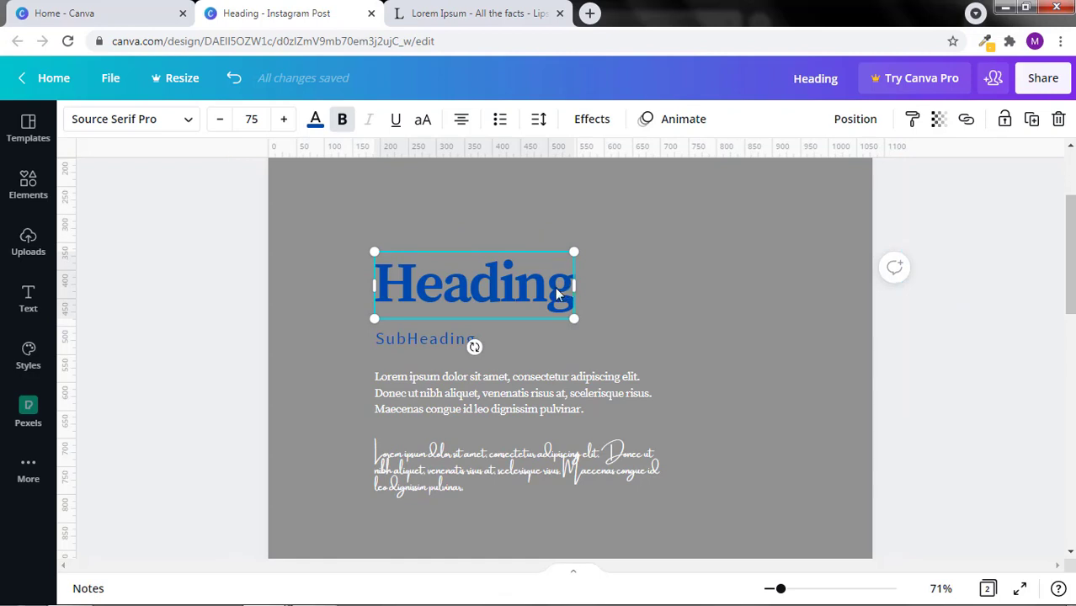
click(524, 456)
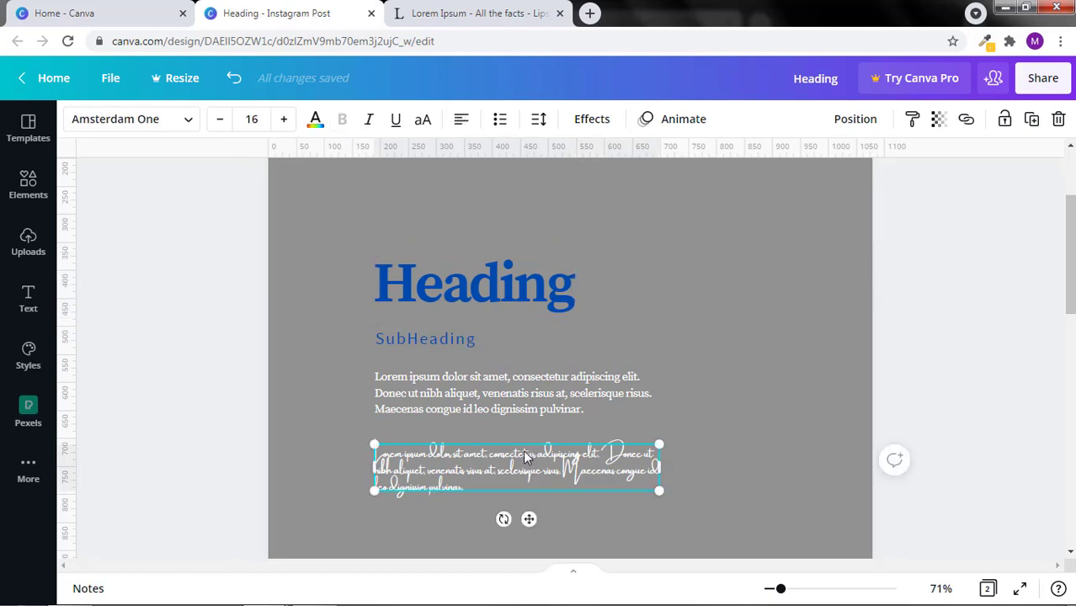
key(Delete)
Examine the letter and line spacing settings of the remaining body paragraph.
click(505, 397)
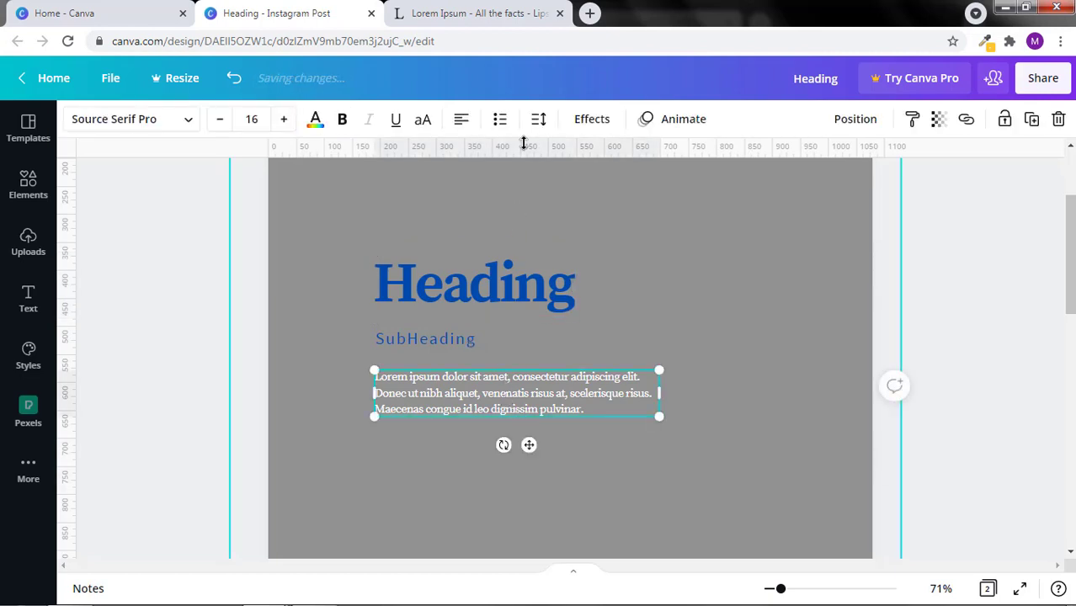
click(538, 119)
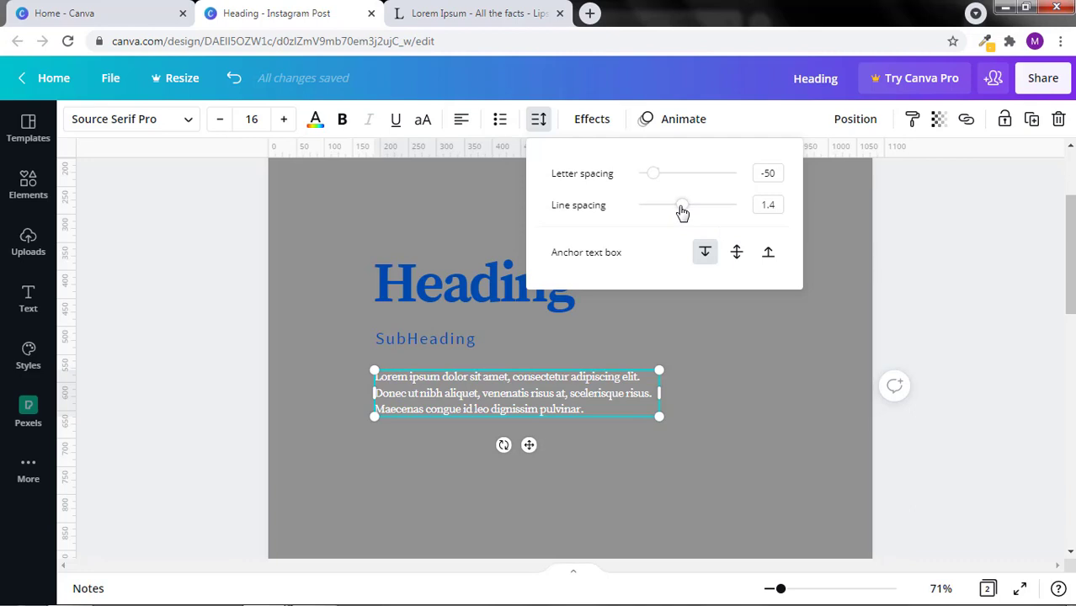
drag(683, 213, 685, 237)
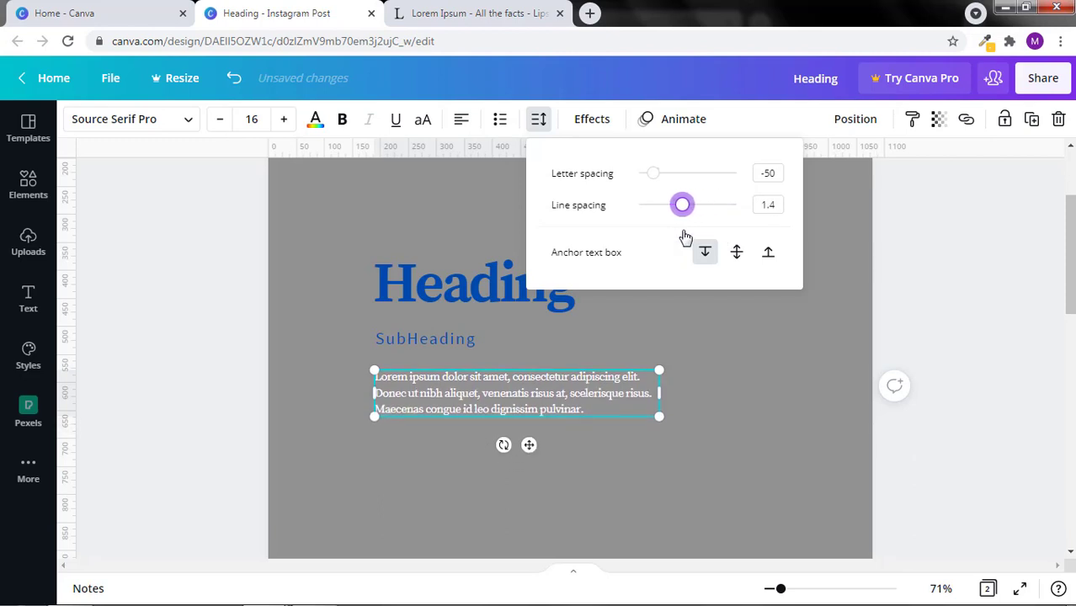
click(696, 338)
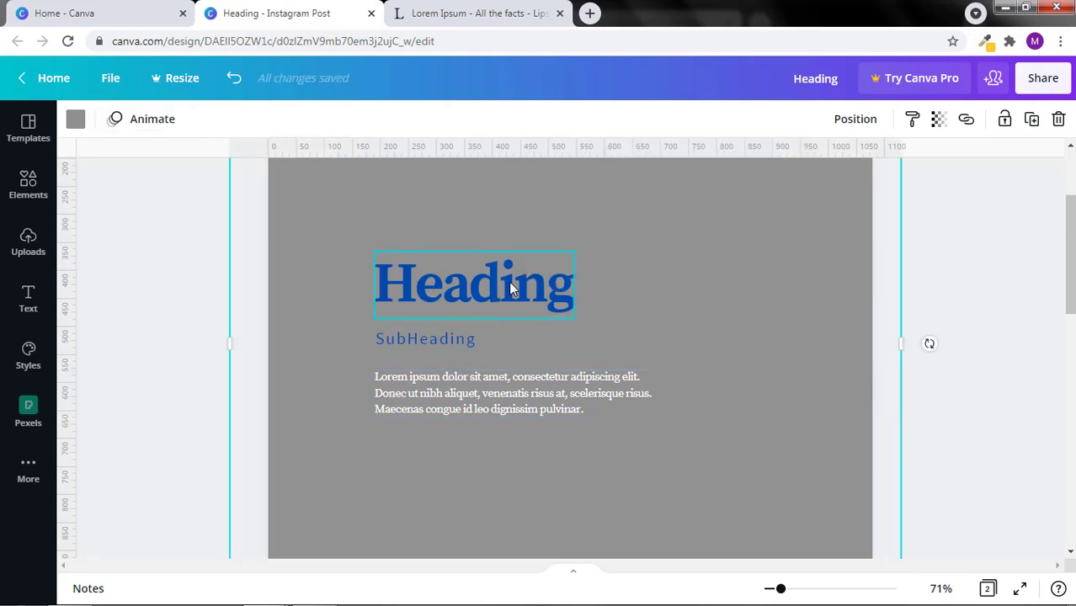
Nudge the body paragraph slightly down and change the "SubHeading" text to "Subheading" with a lowercase h.
click(412, 397)
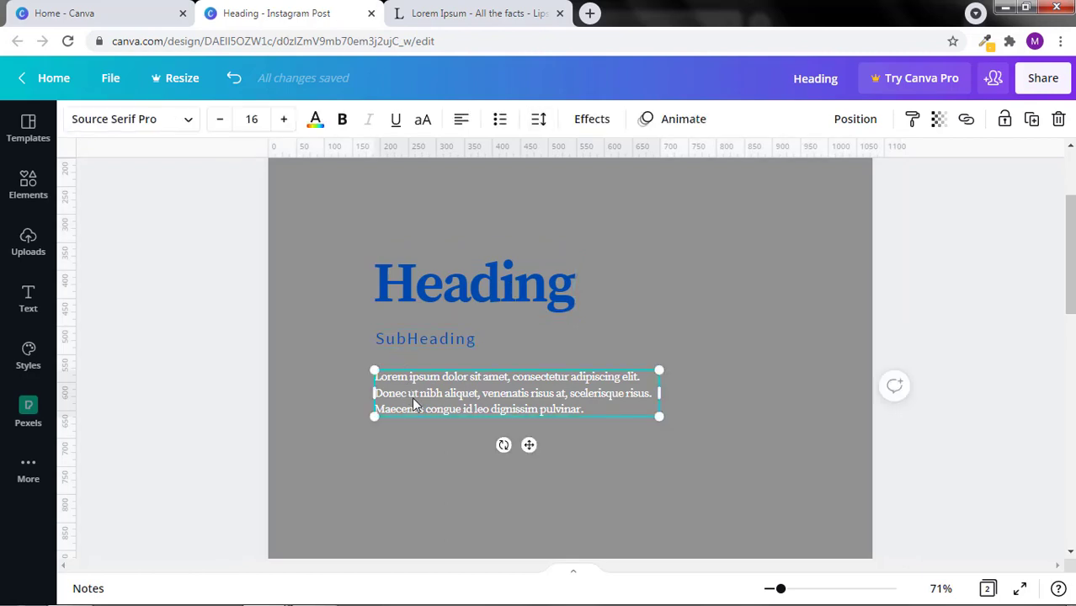
mouse_move(424, 378)
mouse_down()
mouse_move(423, 388)
mouse_move(422, 358)
mouse_move(425, 383)
mouse_up()
click(446, 338)
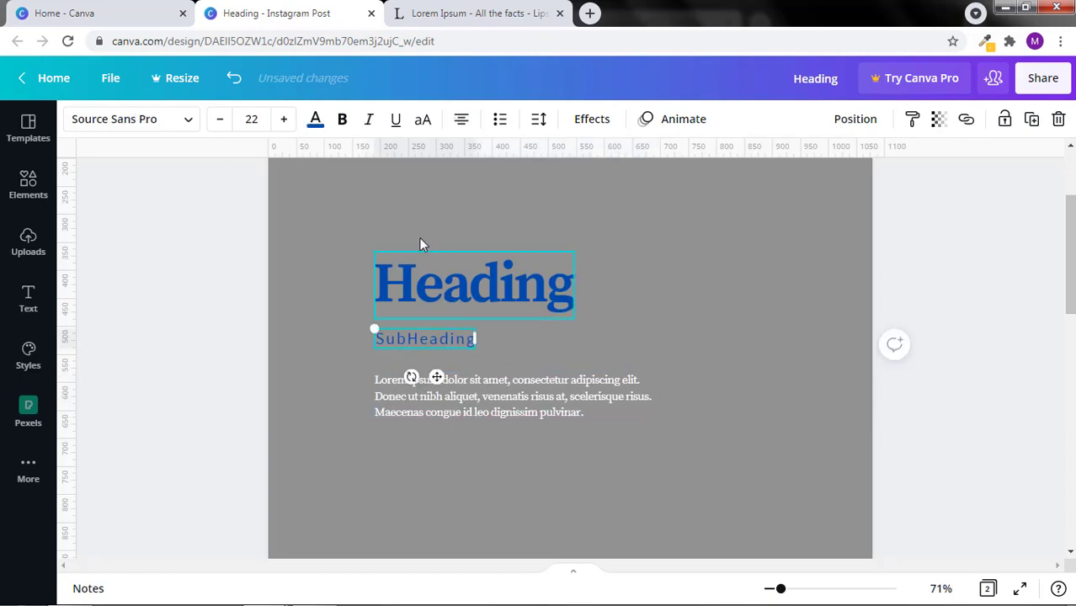
double_click(414, 340)
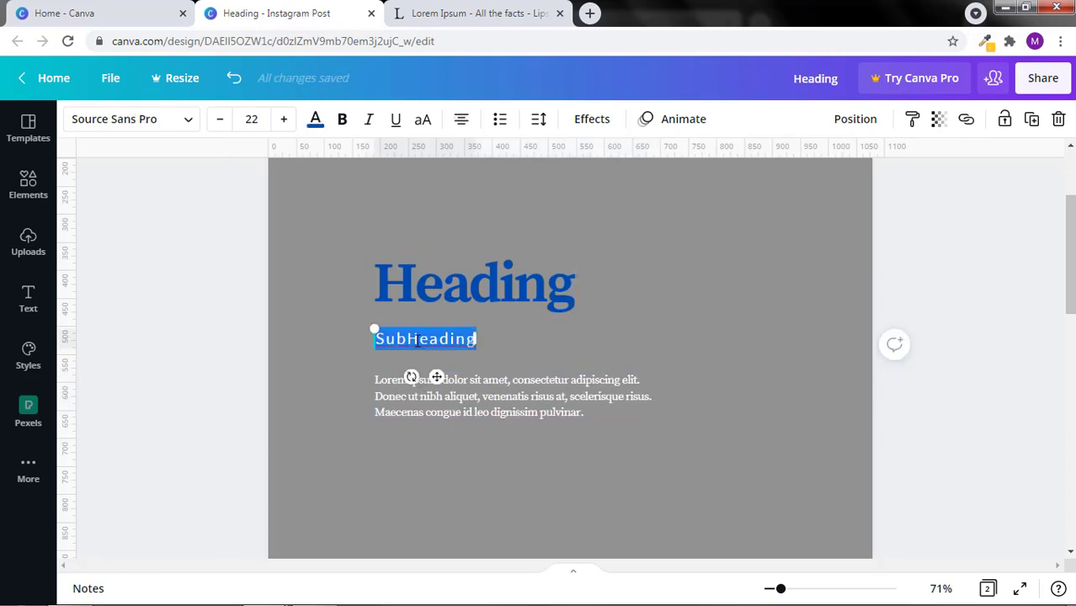
click(422, 339)
key(BackSpace)
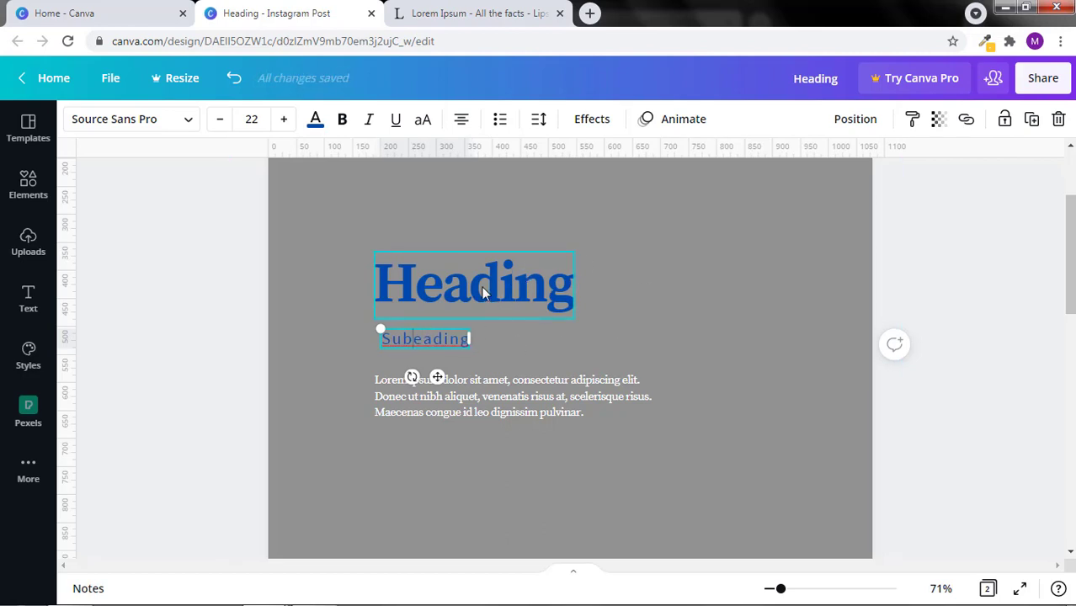
text(h)
click(676, 290)
Recolor the Subheading and the large heading white using the document colors.
click(430, 335)
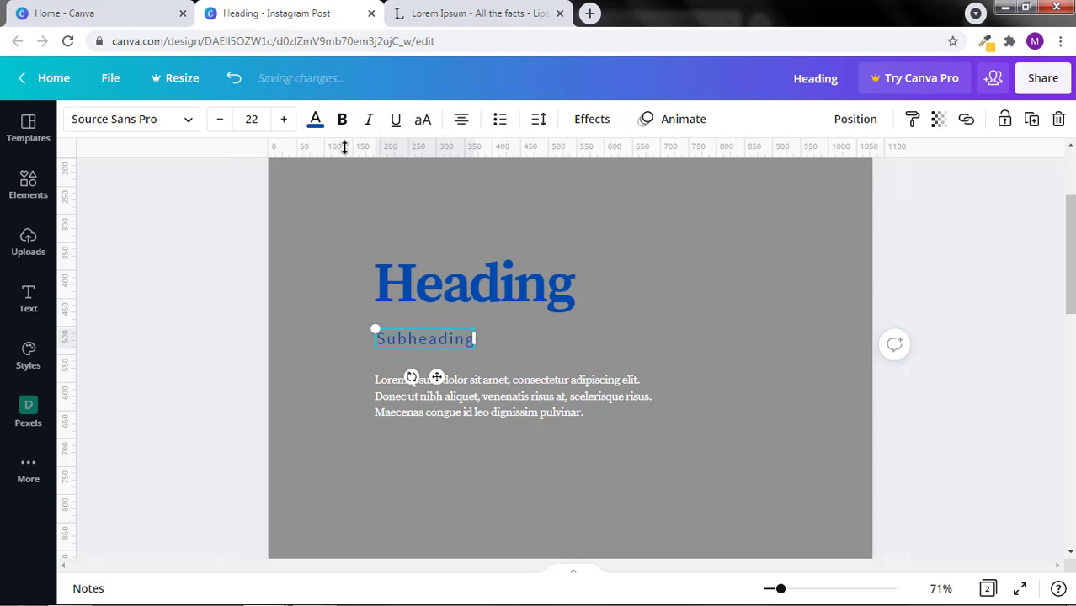
click(315, 118)
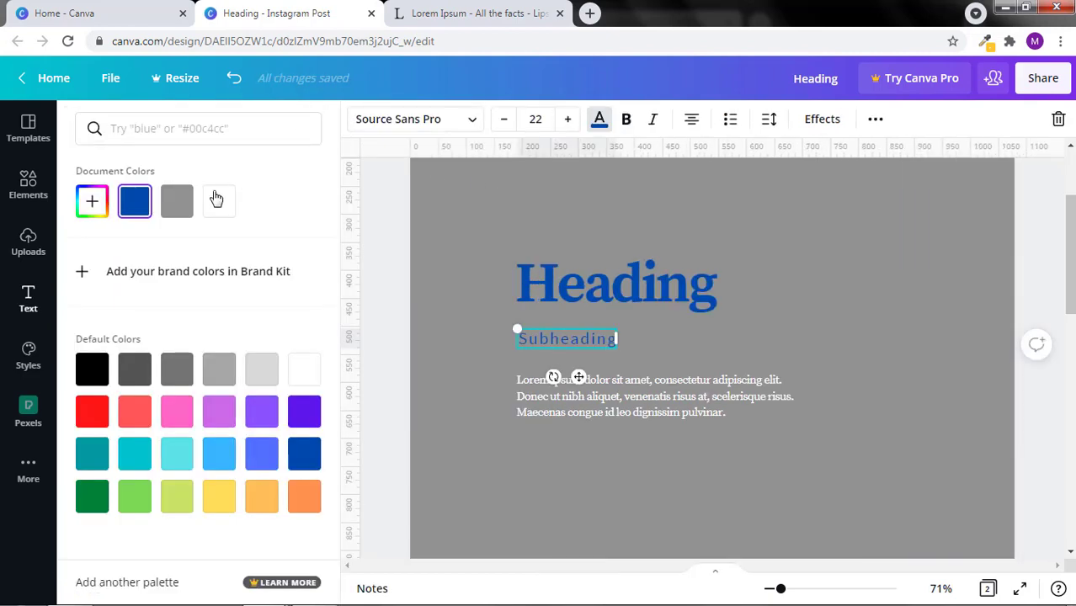
click(216, 198)
click(672, 295)
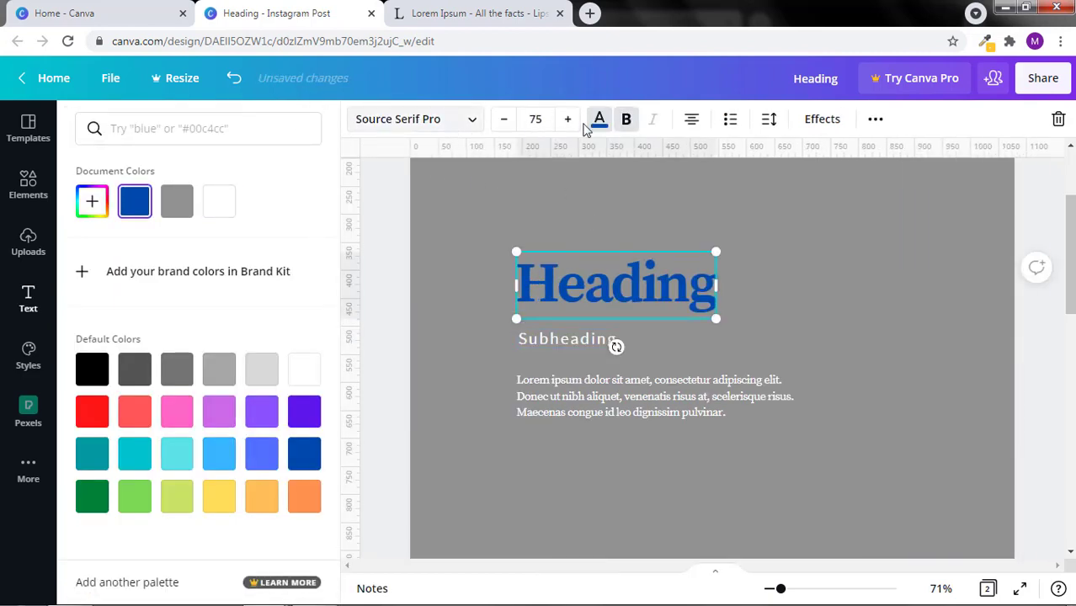
click(219, 200)
click(842, 257)
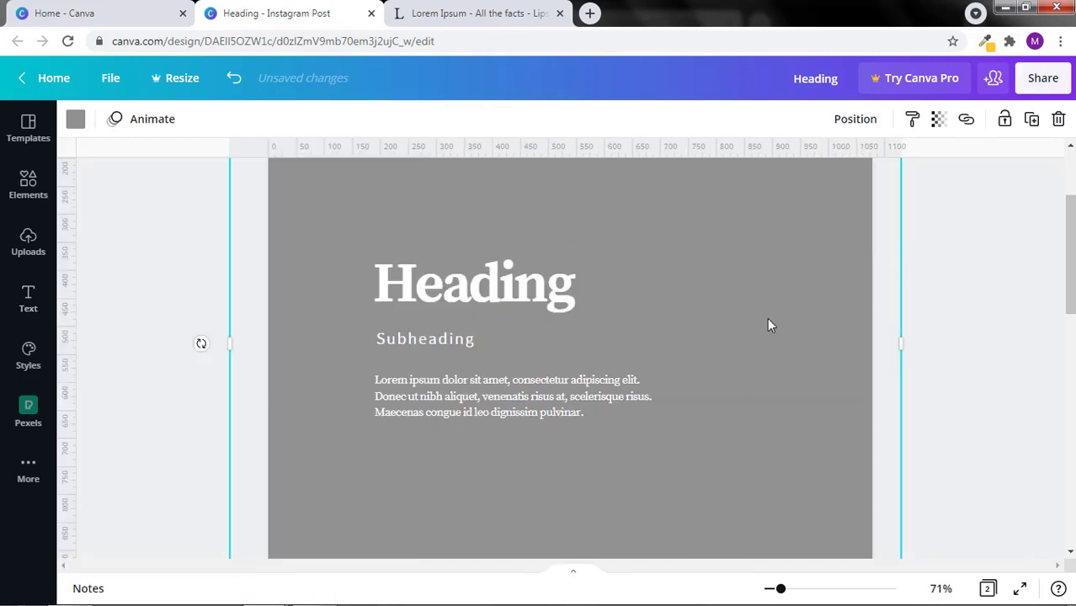
Move the body paragraph slightly up, closer to the Subheading, and clear the selection.
drag(432, 387, 435, 384)
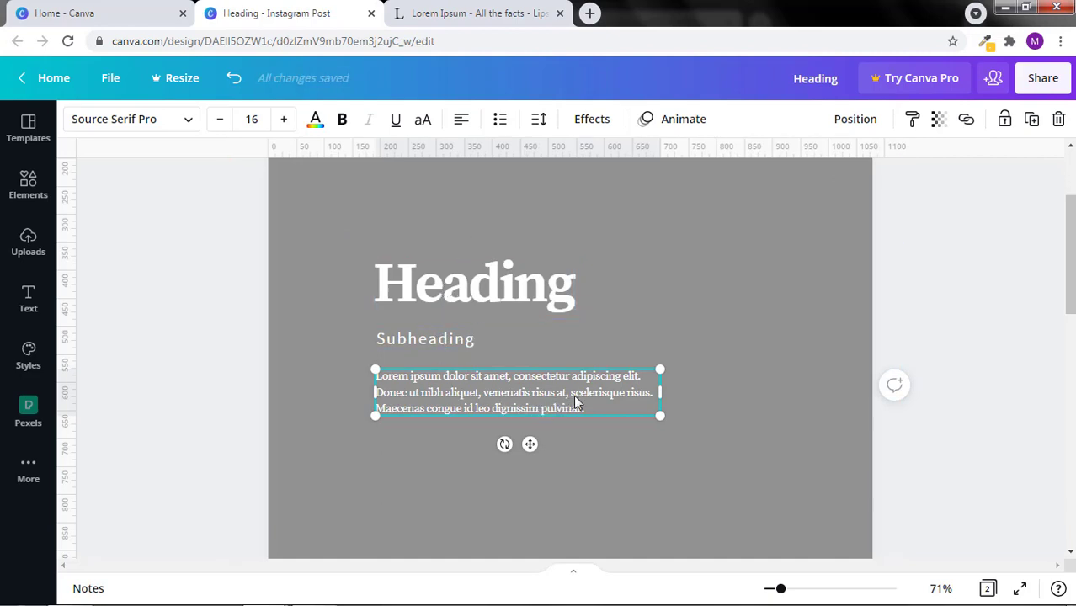
click(732, 317)
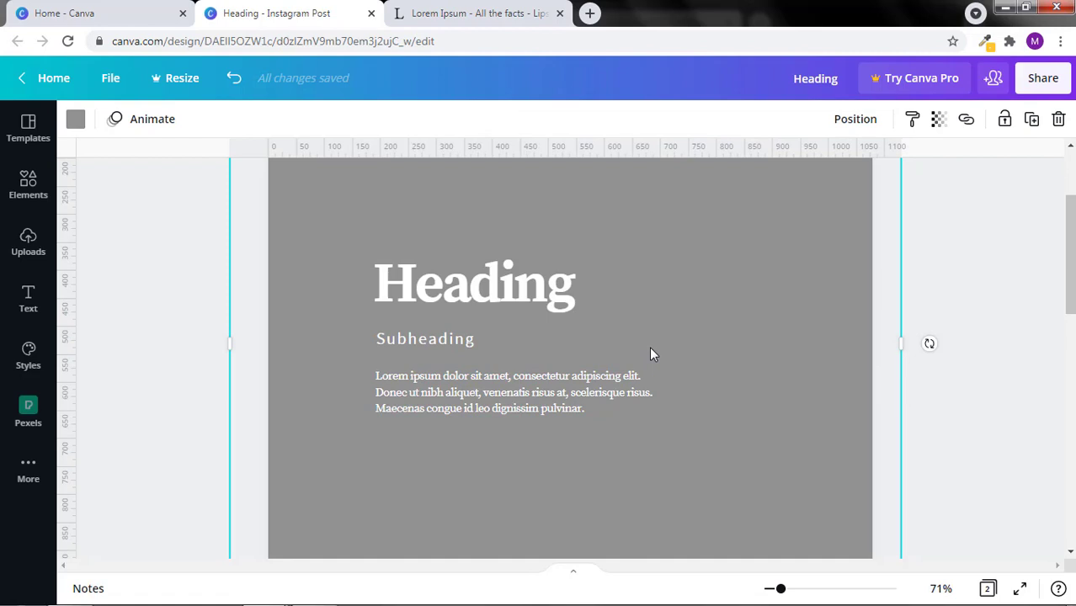
click(181, 270)
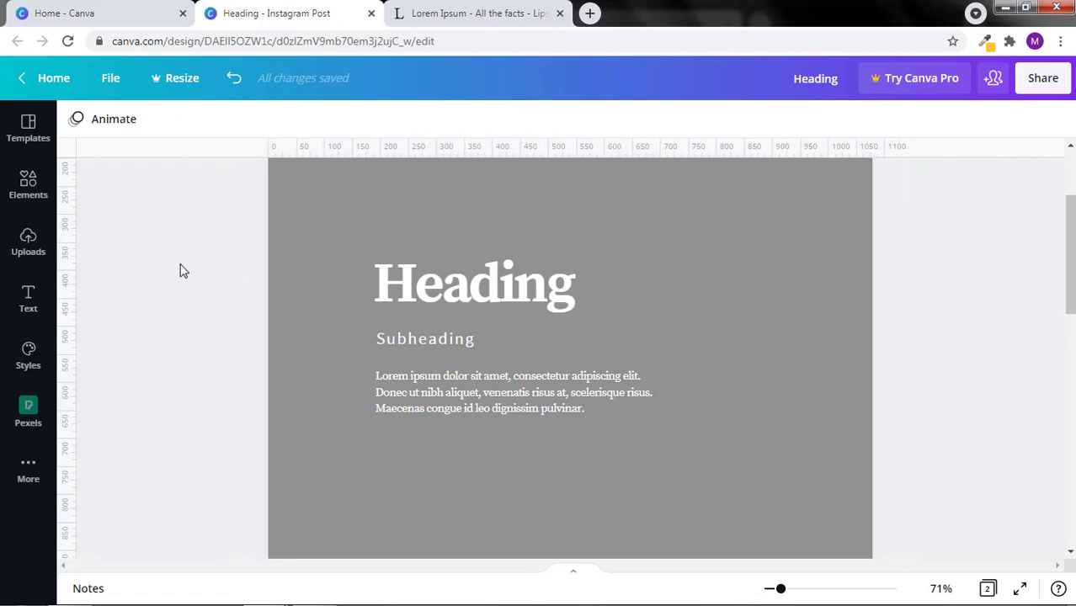